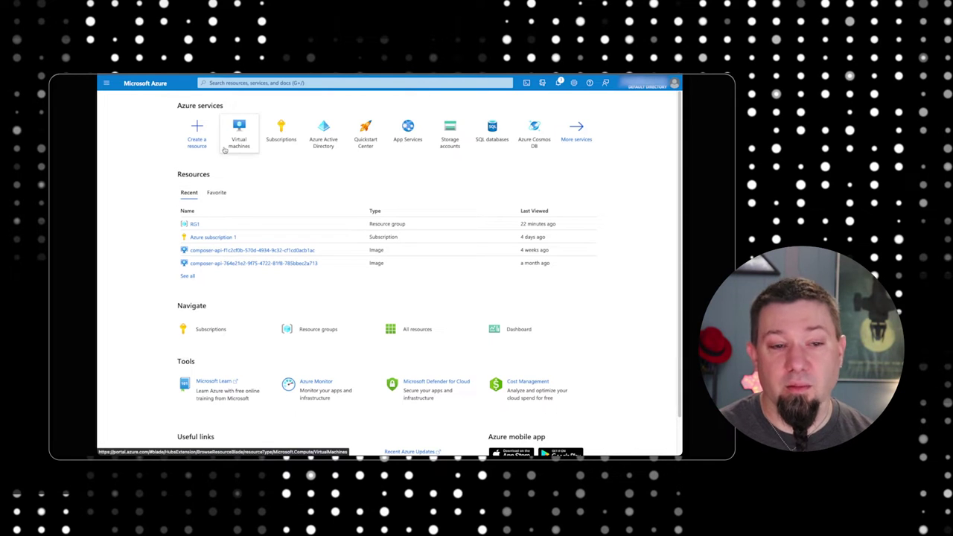
mouse_move(234, 128)
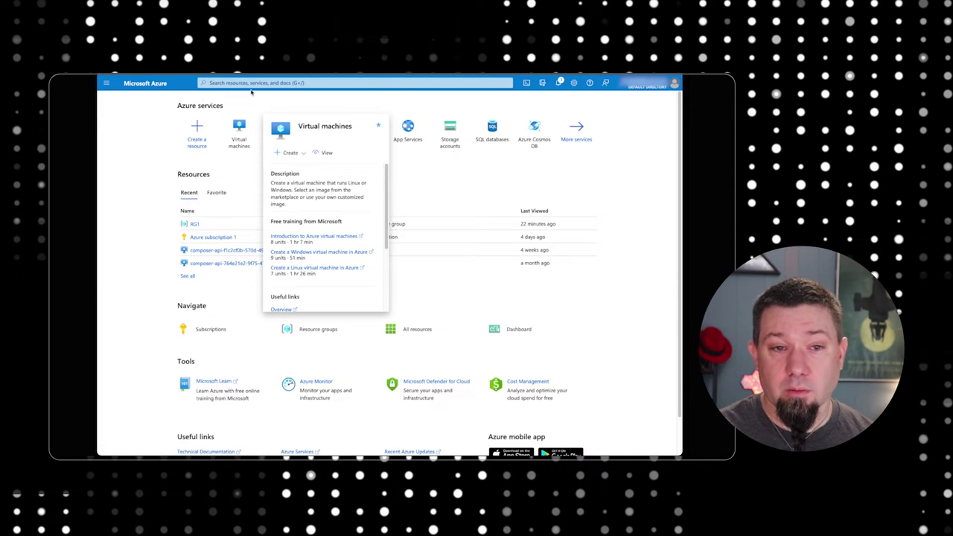
left_click(106, 82)
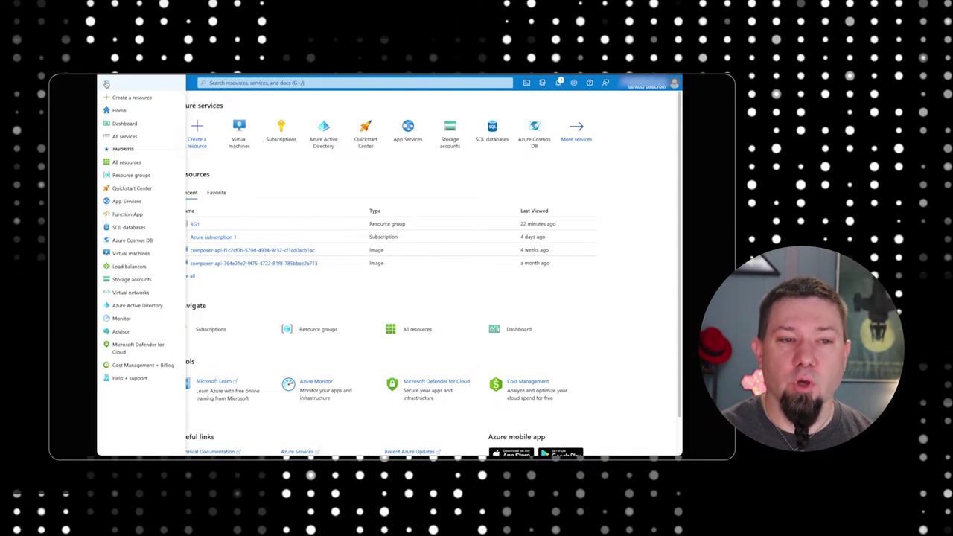
mouse_move(147, 256)
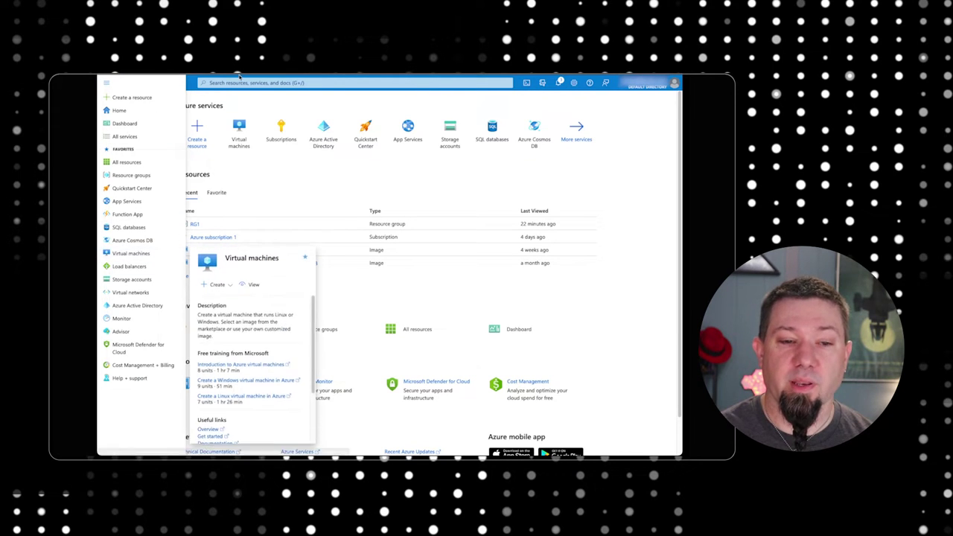
Search the portal for "virtual", open the Virtual machines service and start creating an Azure virtual machine.
left_click(238, 83)
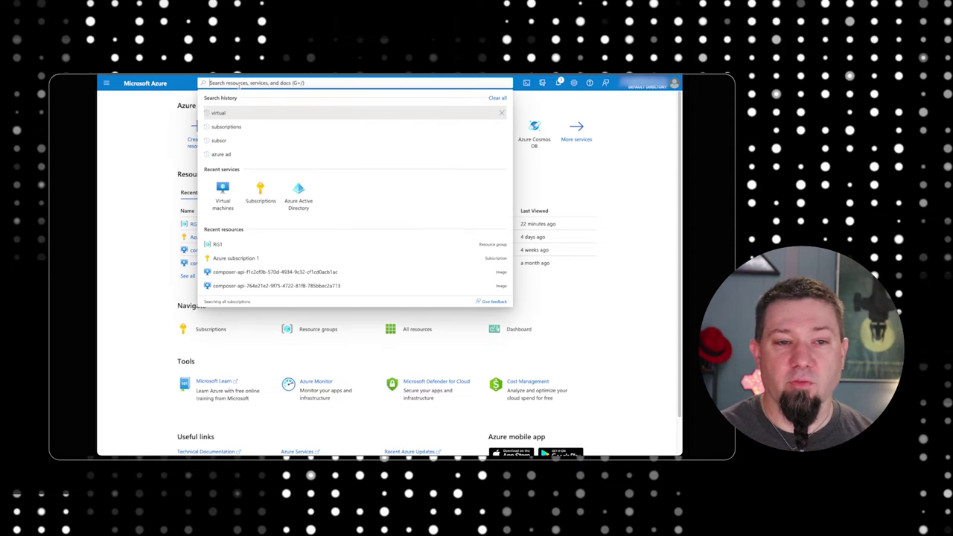
type("virtual")
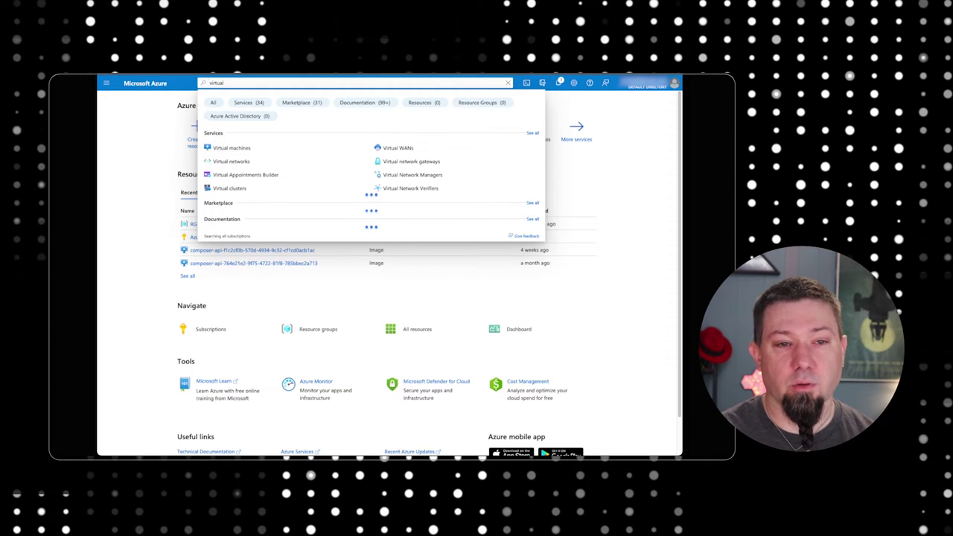
left_click(244, 147)
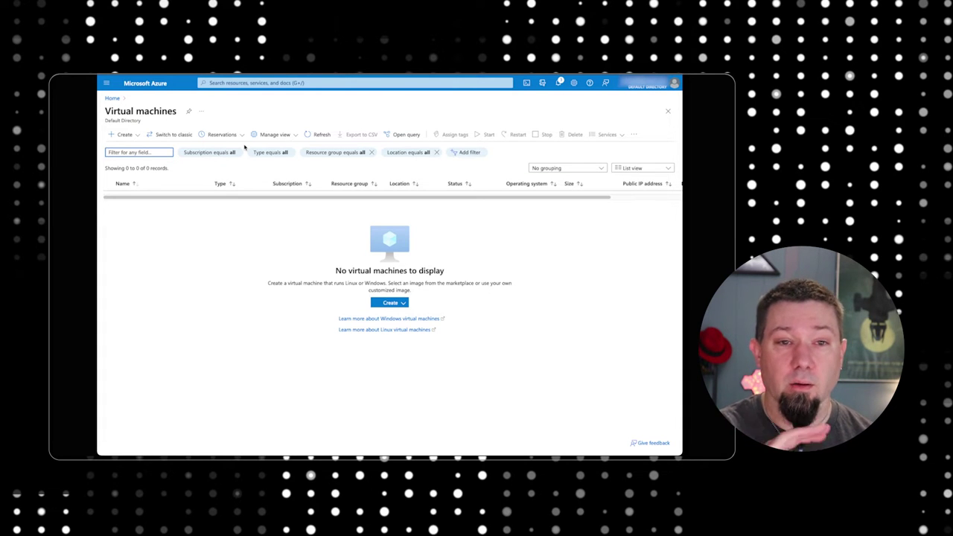
left_click(128, 137)
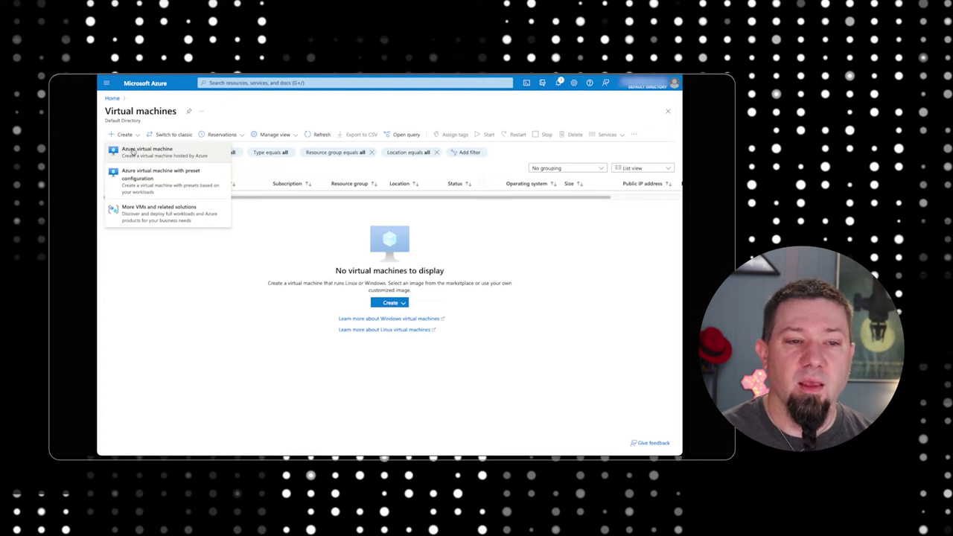
left_click(133, 151)
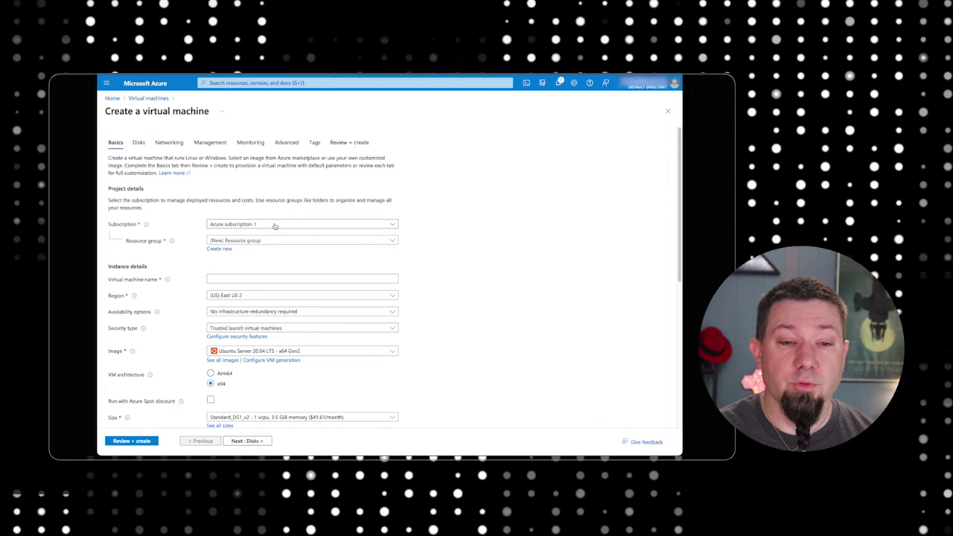
Select Azure subscription 1 with resource group RG1, and name the virtual machine RHEL.
left_click(262, 228)
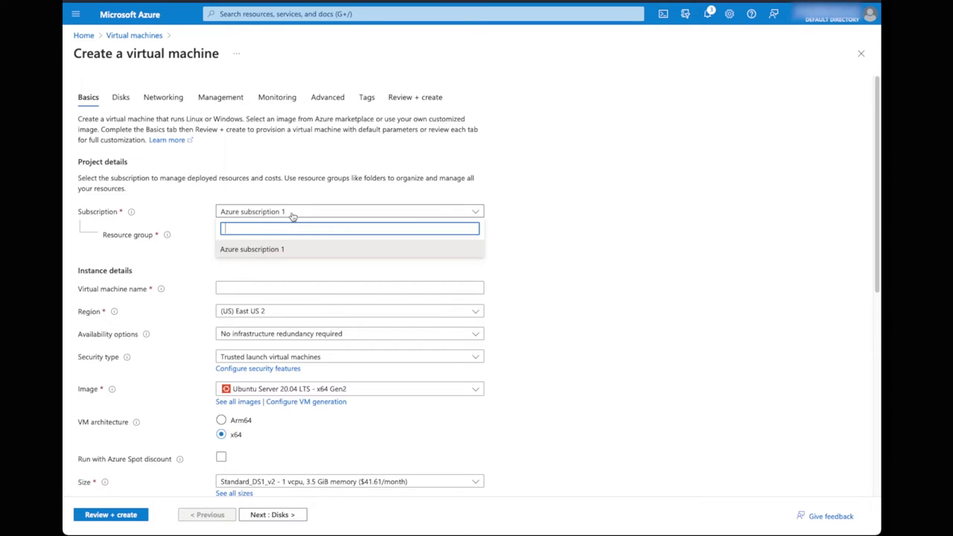
left_click(280, 248)
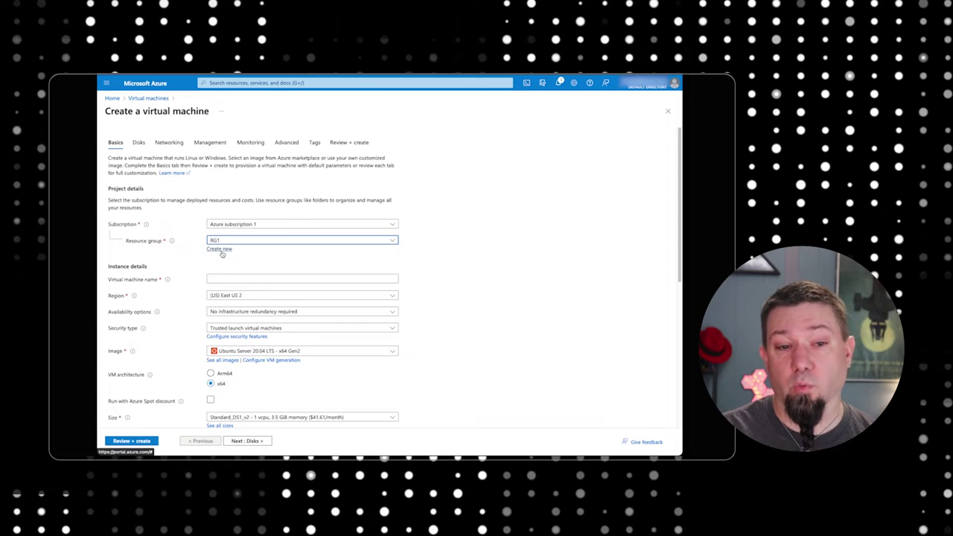
left_click(213, 281)
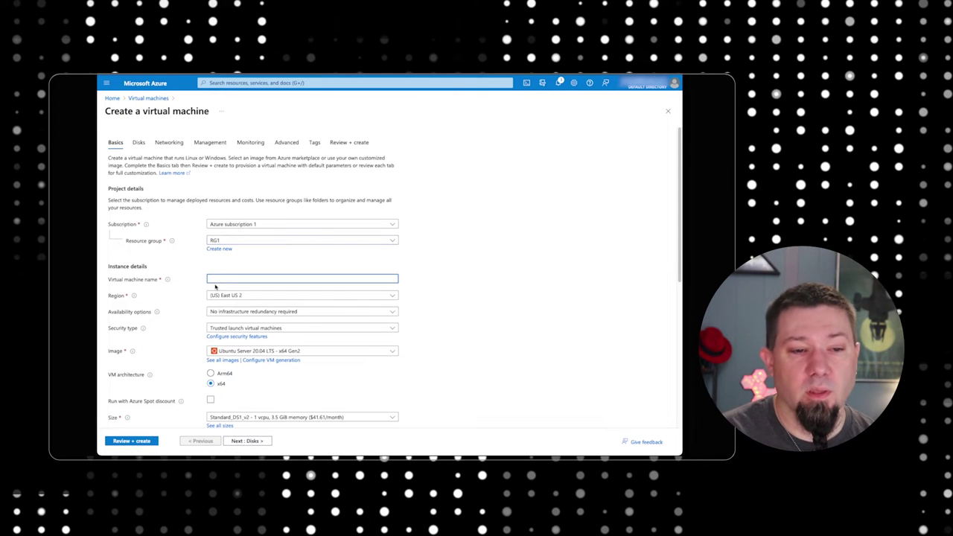
type("RHEL")
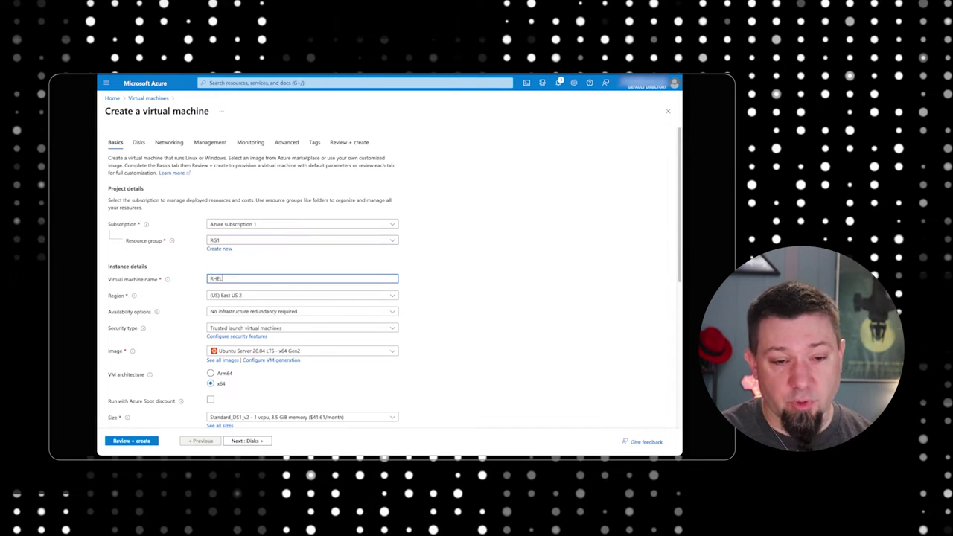
Review the choices offered for the virtual machine's region, availability options and security type.
left_click(253, 299)
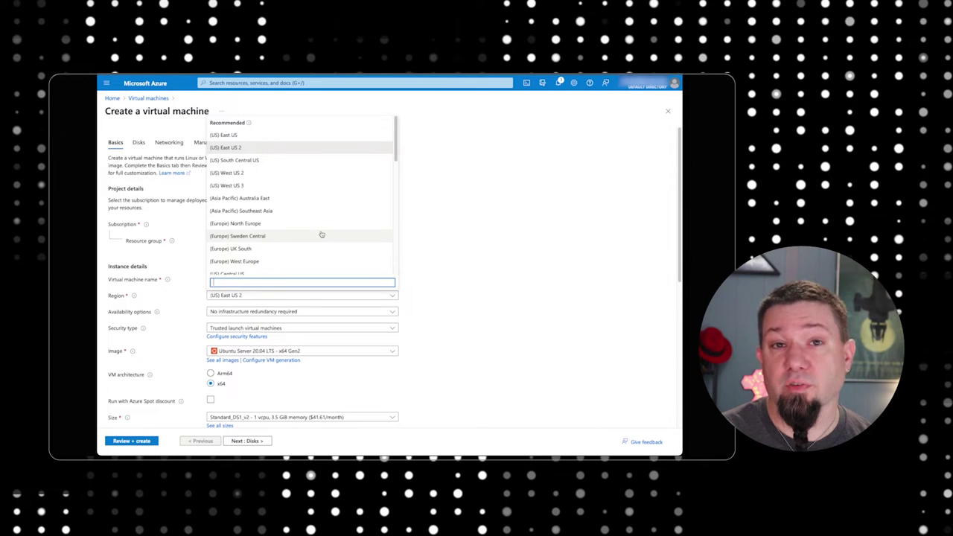
left_click(417, 242)
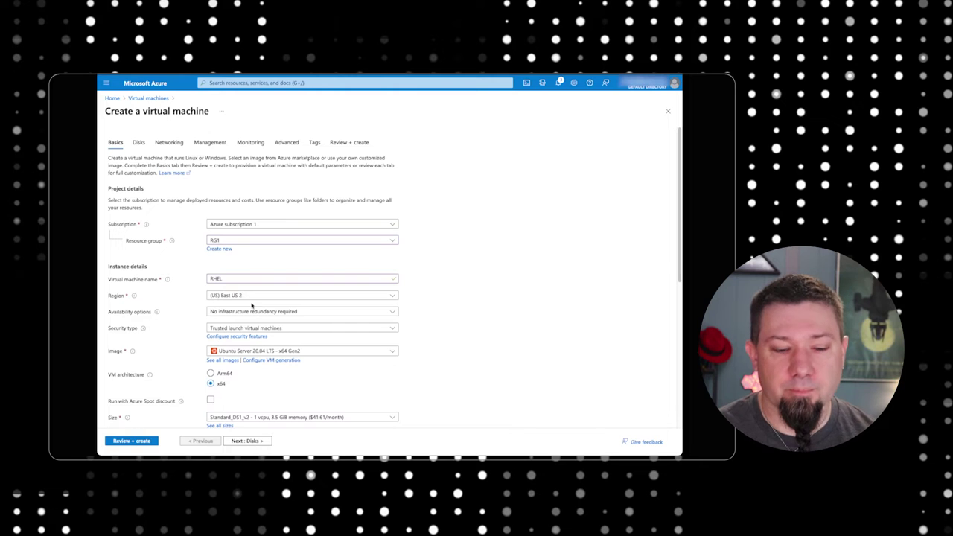
left_click(261, 313)
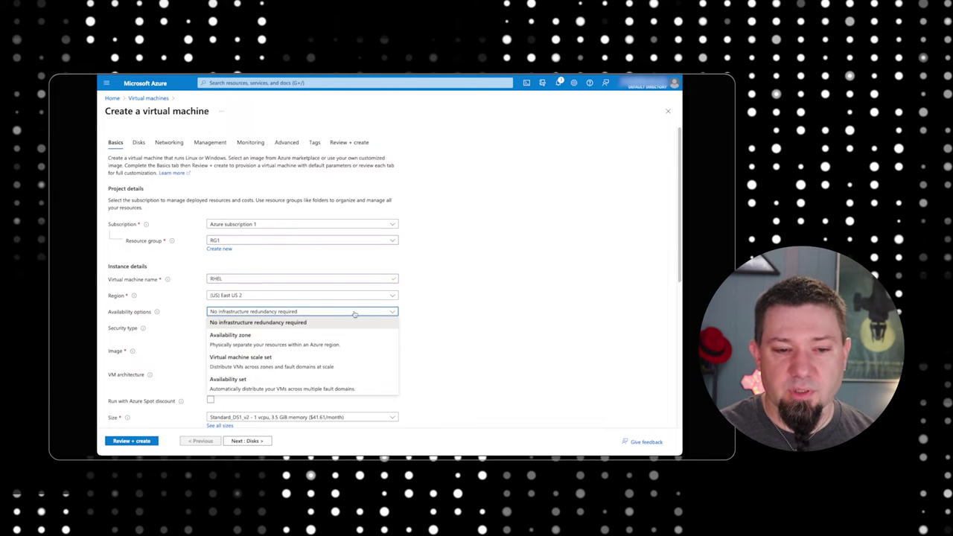
left_click(457, 319)
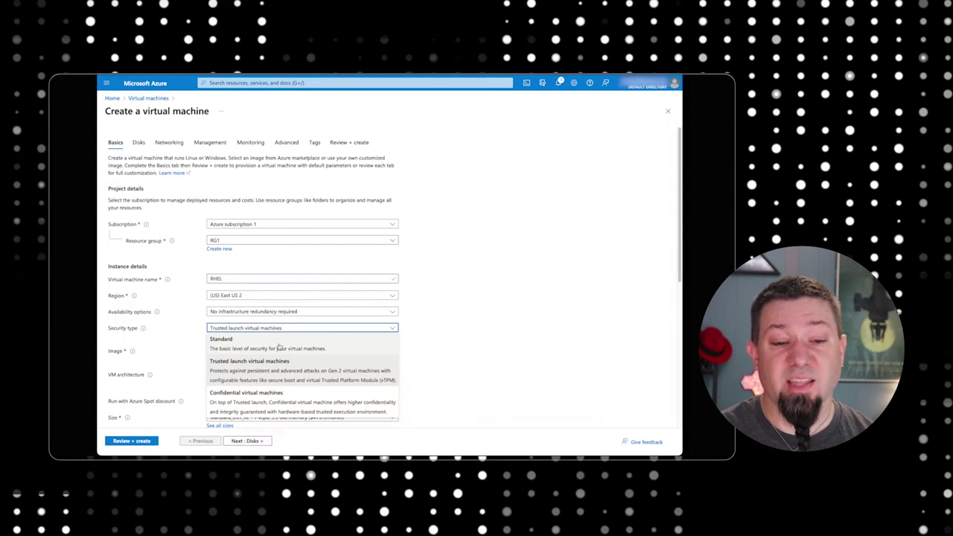
left_click(441, 335)
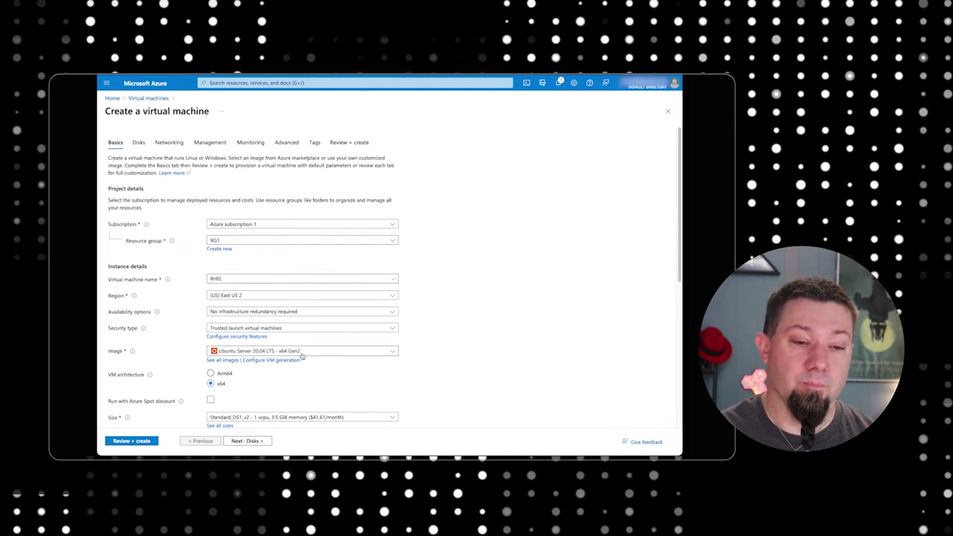
Open the full image catalogue and search the Marketplace for "red hat enterprise linux".
left_click(231, 351)
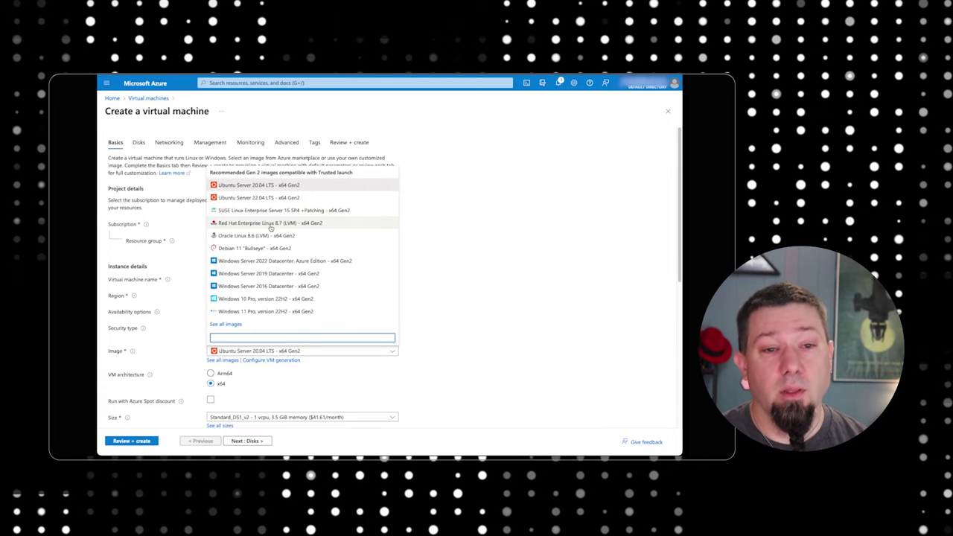
left_click(225, 324)
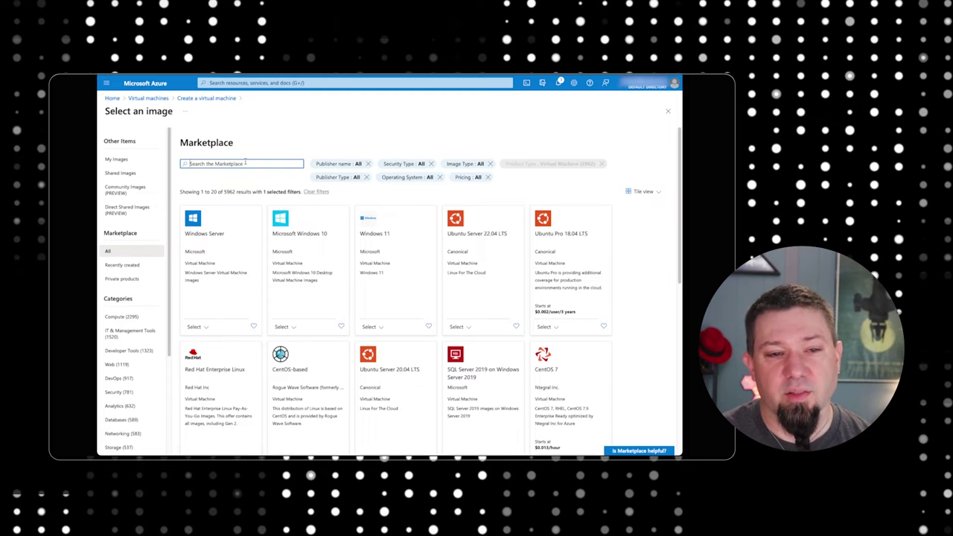
type("re")
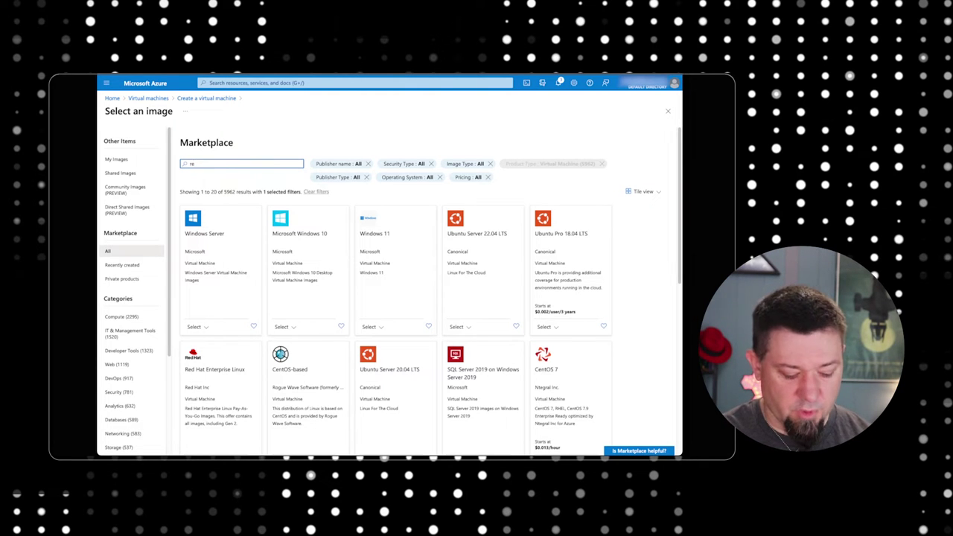
type("d hat ent")
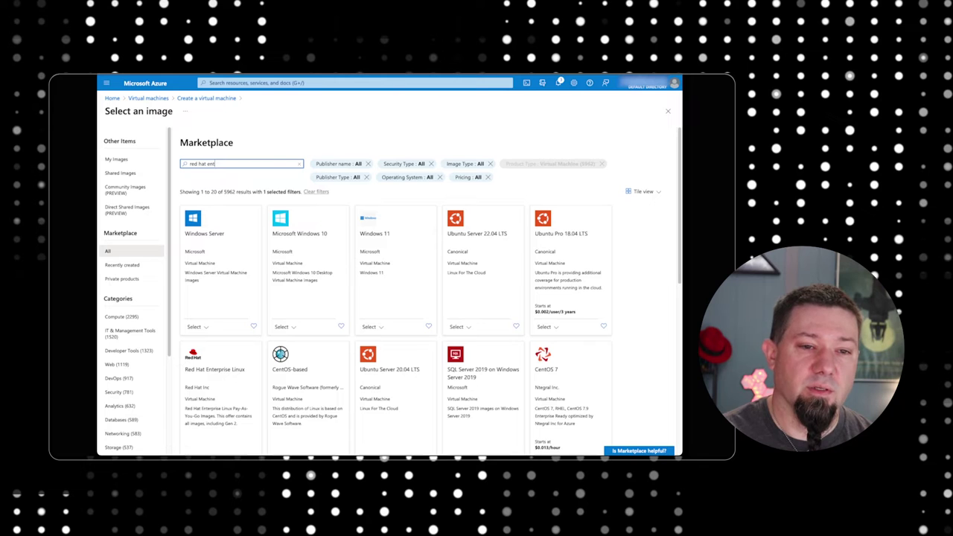
type("erprise linux")
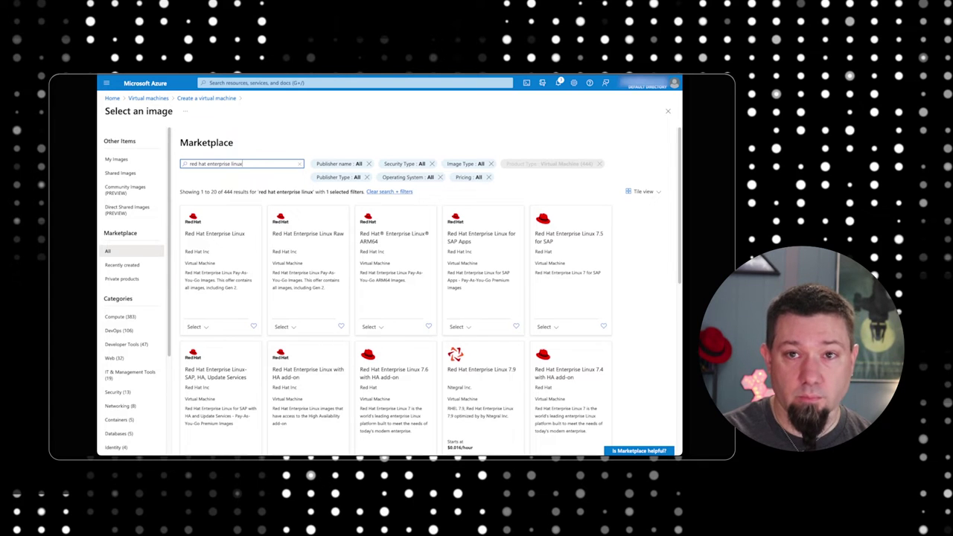
Choose Red Hat Enterprise Linux 9.2 (LVM) - x64 Gen 2 from Red Hat Inc's Red Hat Enterprise Linux offer as the image.
scroll(361, 246, "down", 3)
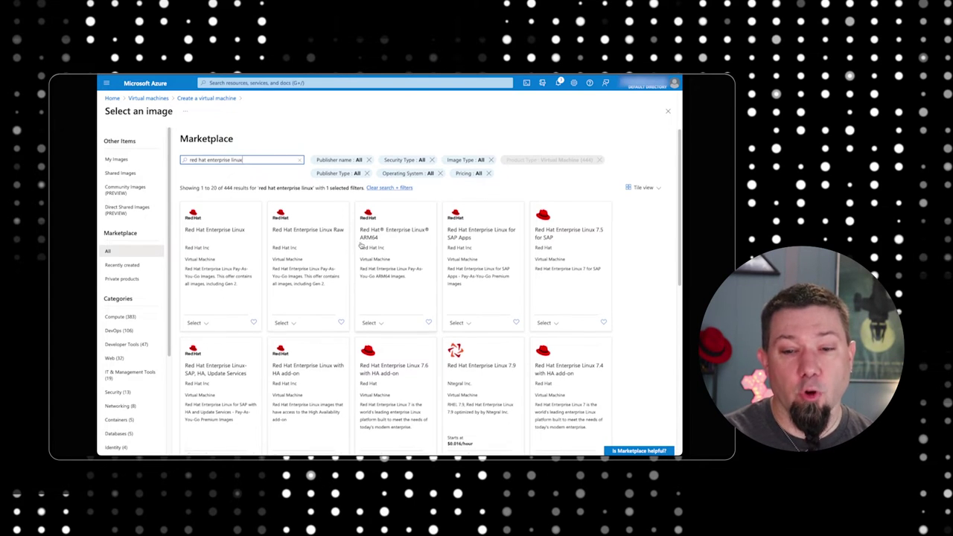
scroll(361, 246, "down", 5)
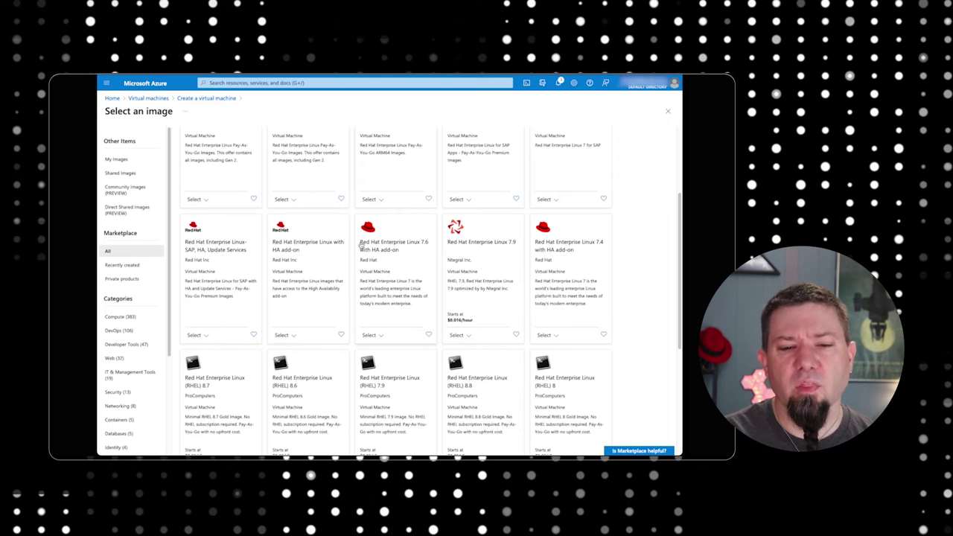
scroll(362, 246, "down", 3)
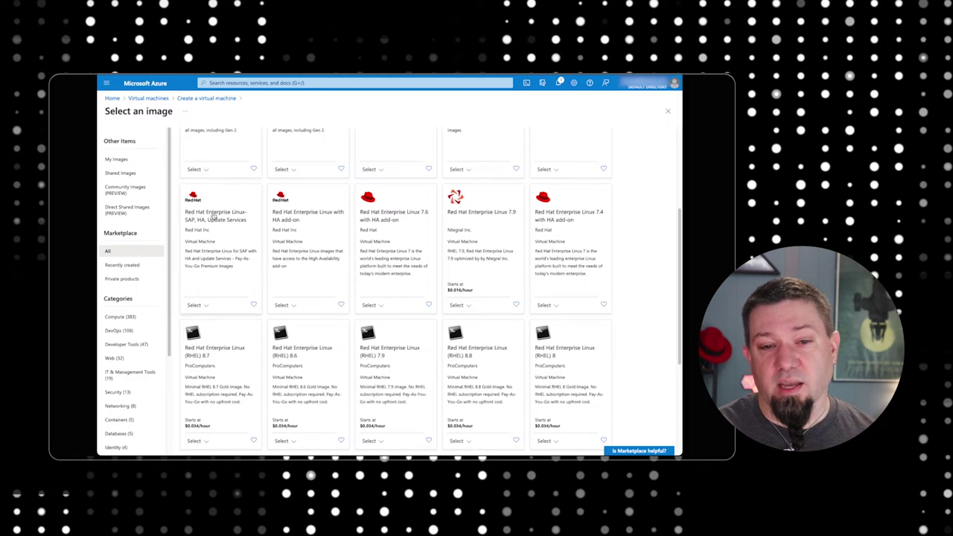
scroll(217, 226, "down", 2)
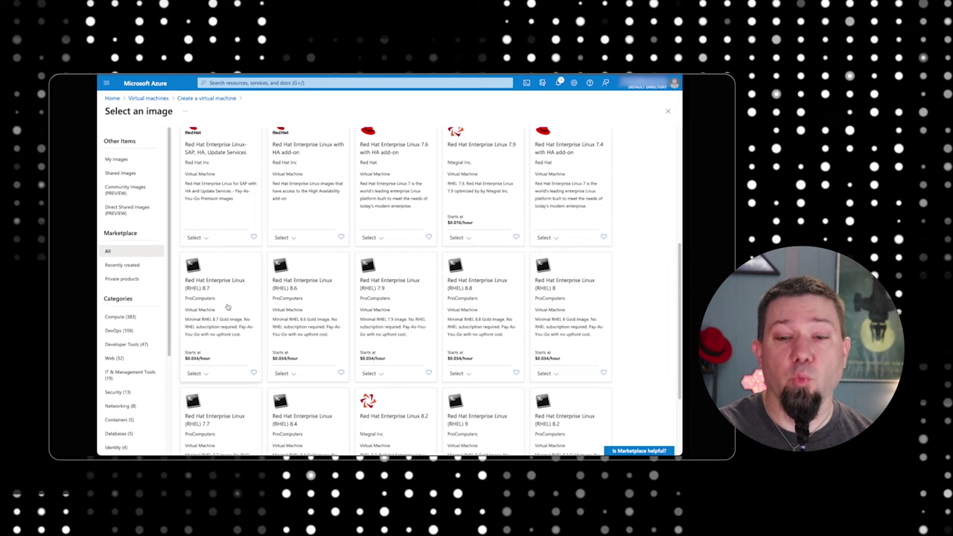
scroll(287, 348, "up", 5)
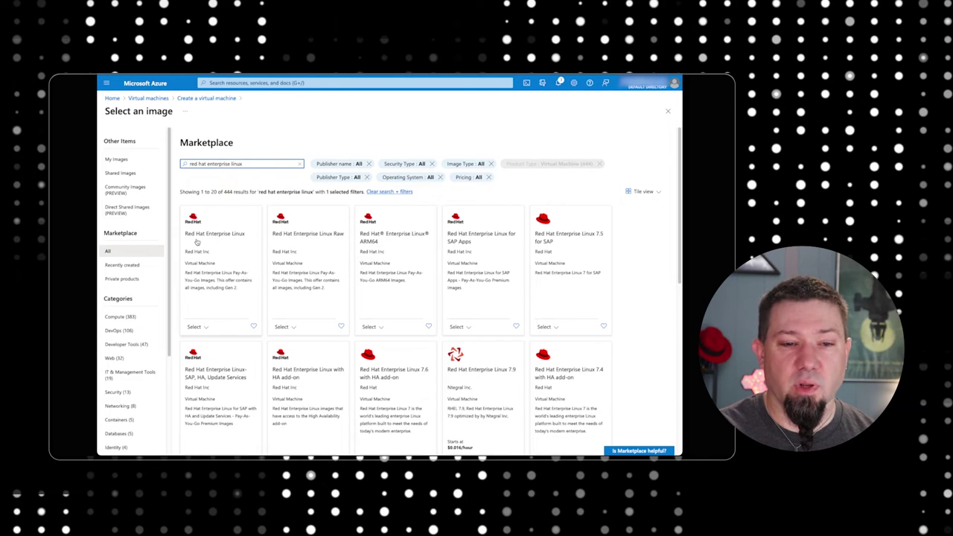
left_click(208, 328)
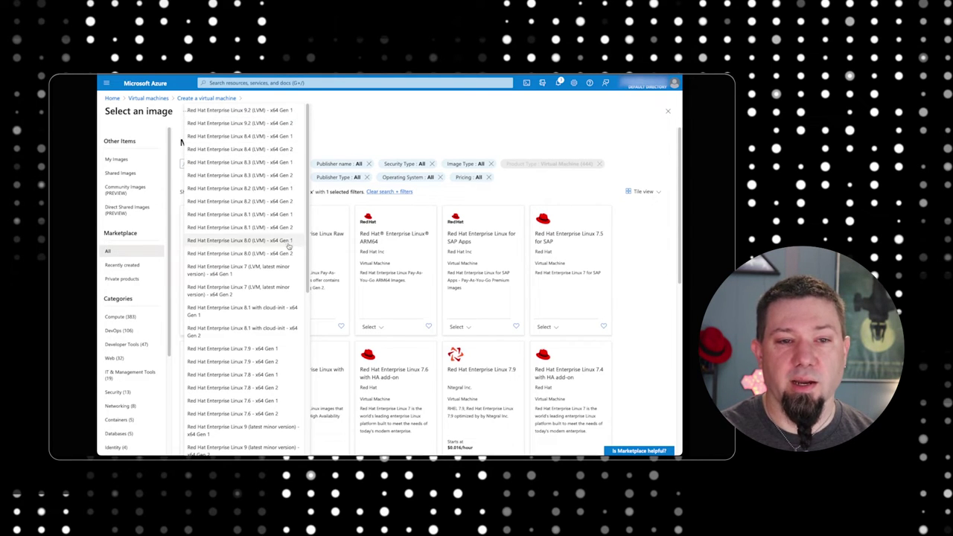
left_click(280, 124)
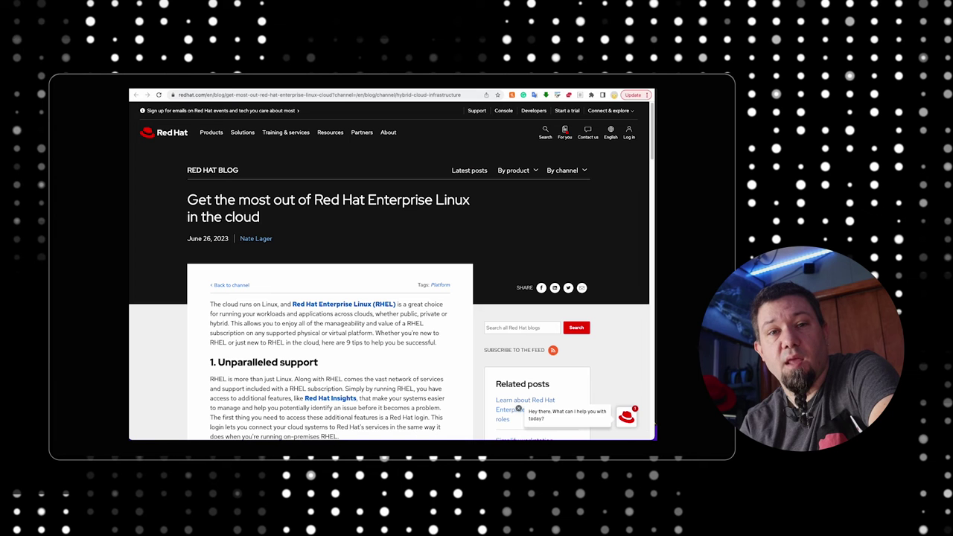
Skim the Red Hat blog article "Get the most out of Red Hat Enterprise Linux in the cloud" in the browser.
left_click_drag(187, 200, 261, 217)
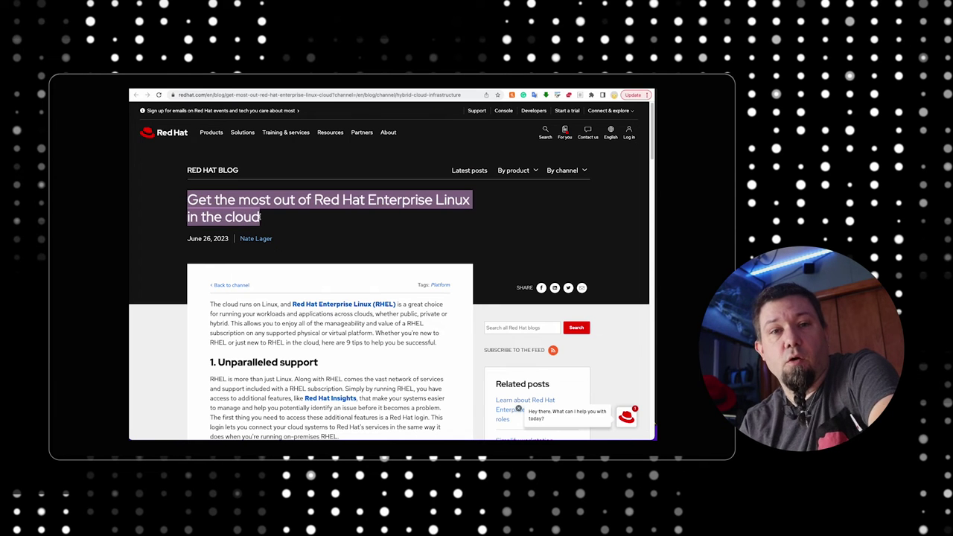
left_click(151, 357)
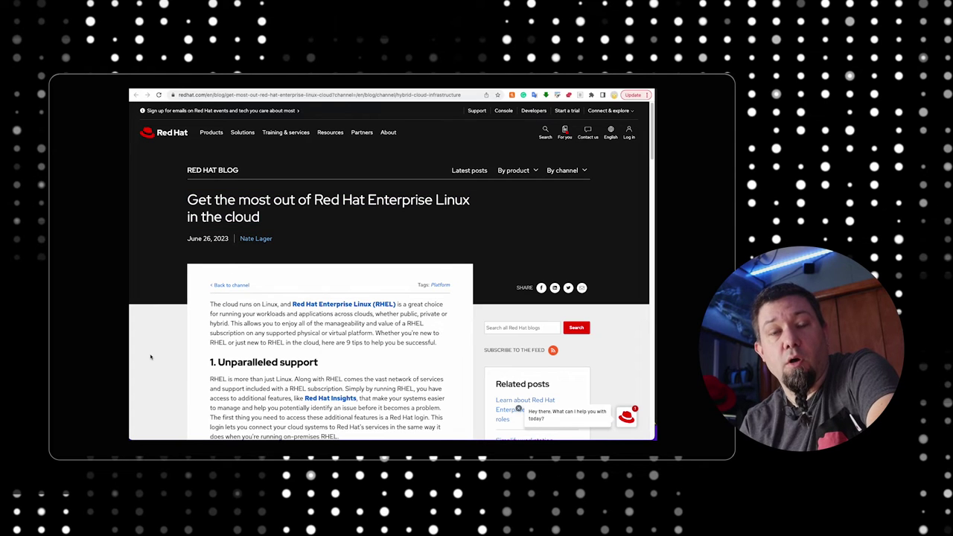
scroll(150, 356, "down", 5)
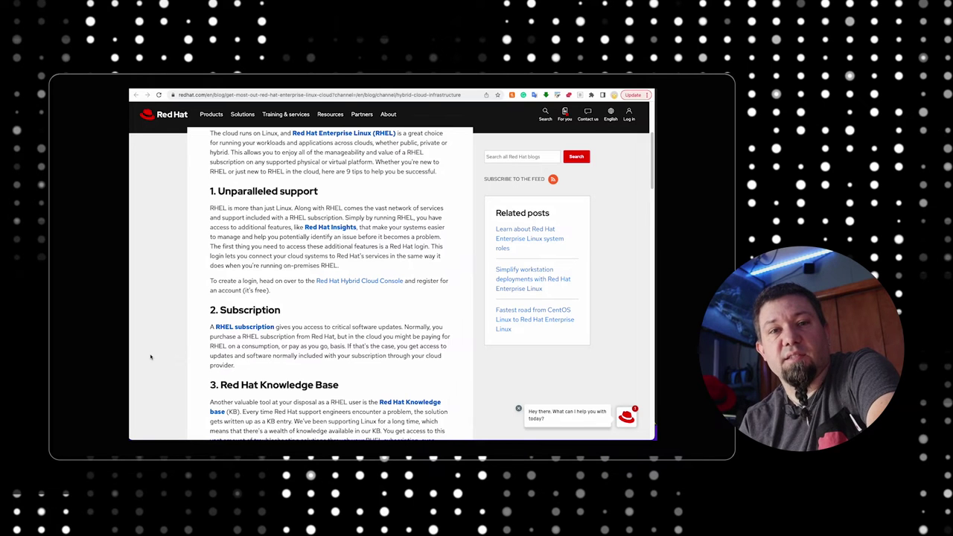
scroll(150, 357, "down", 8)
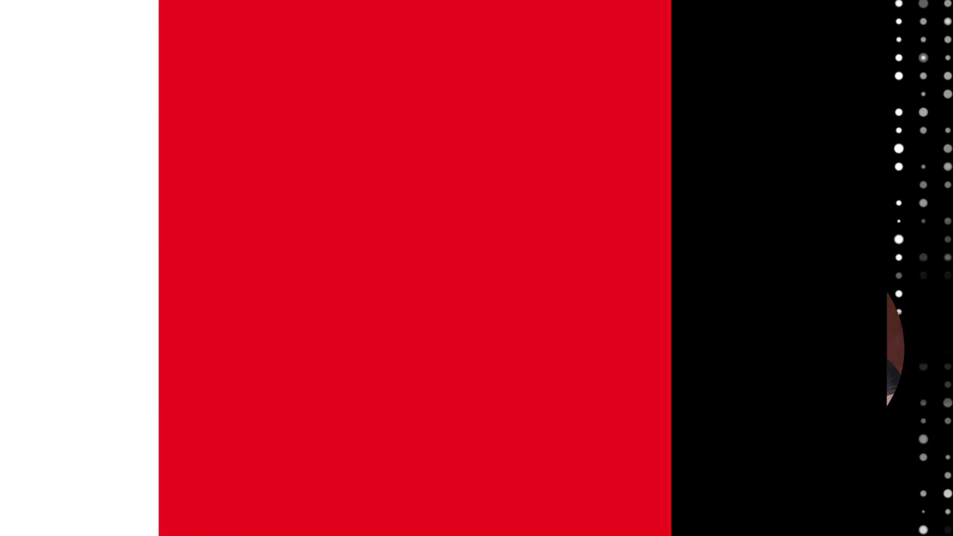
Review the virtual machine's architecture, Azure Spot discount and available size options.
scroll(310, 362, "down", 1)
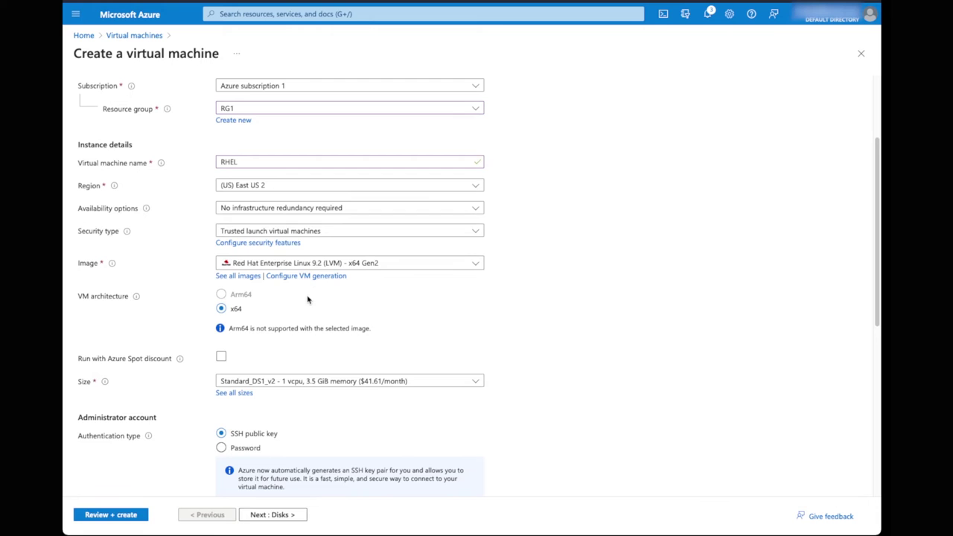
scroll(306, 300, "down", 1)
scroll(415, 311, "down", 2)
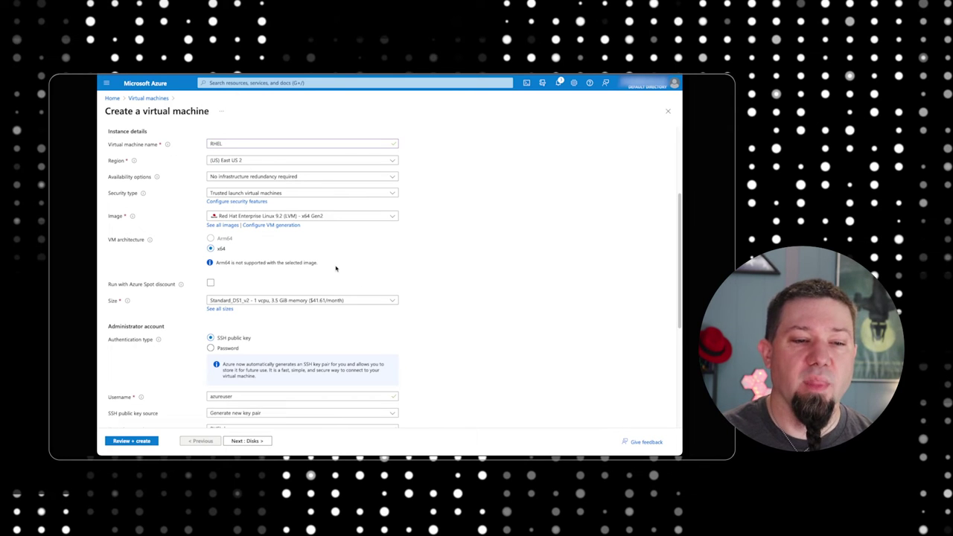
scroll(337, 268, "down", 1)
scroll(262, 264, "down", 1)
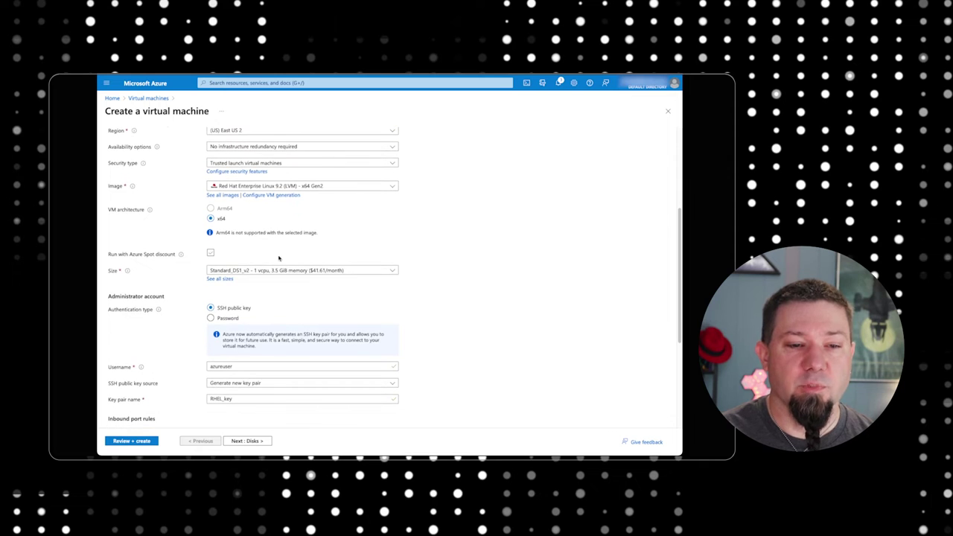
scroll(312, 257, "down", 1)
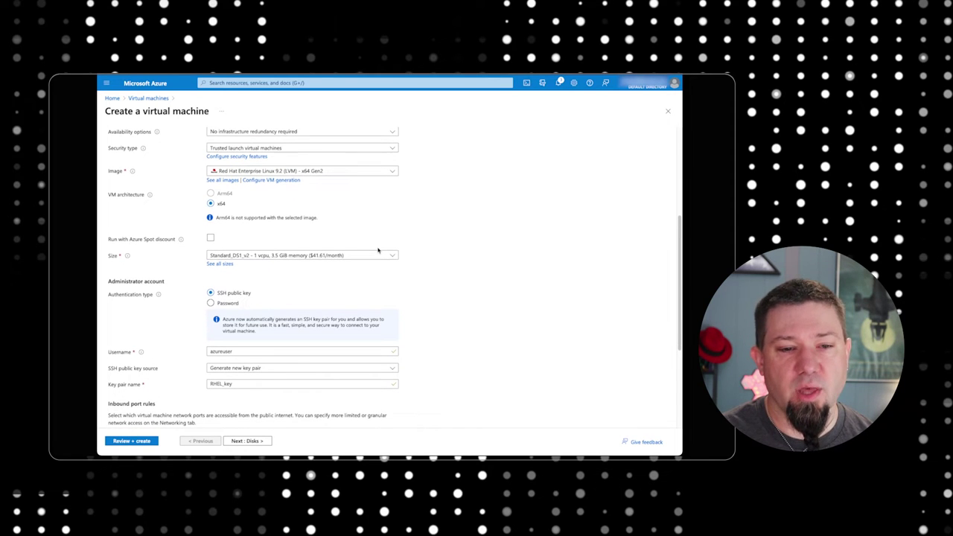
scroll(402, 263, "down", 1)
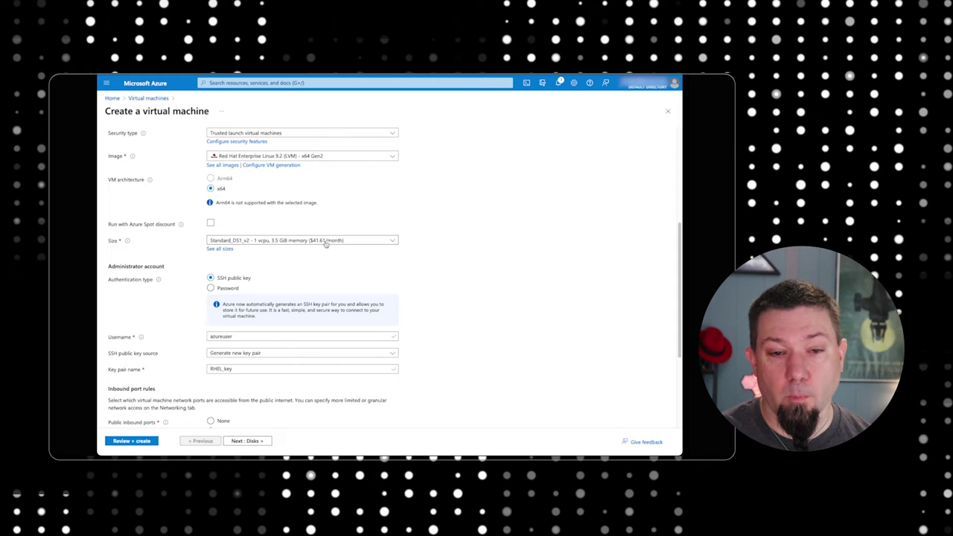
left_click(393, 241)
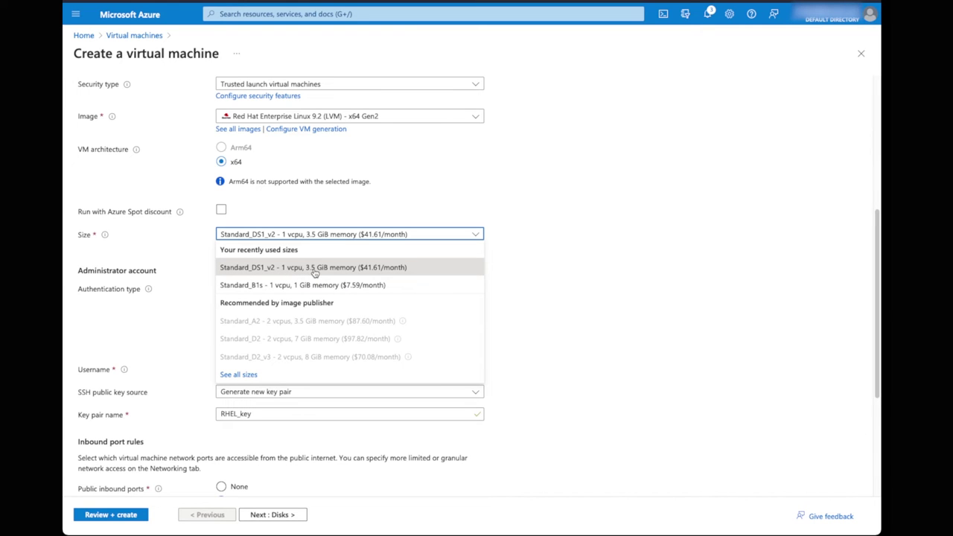
left_click(439, 260)
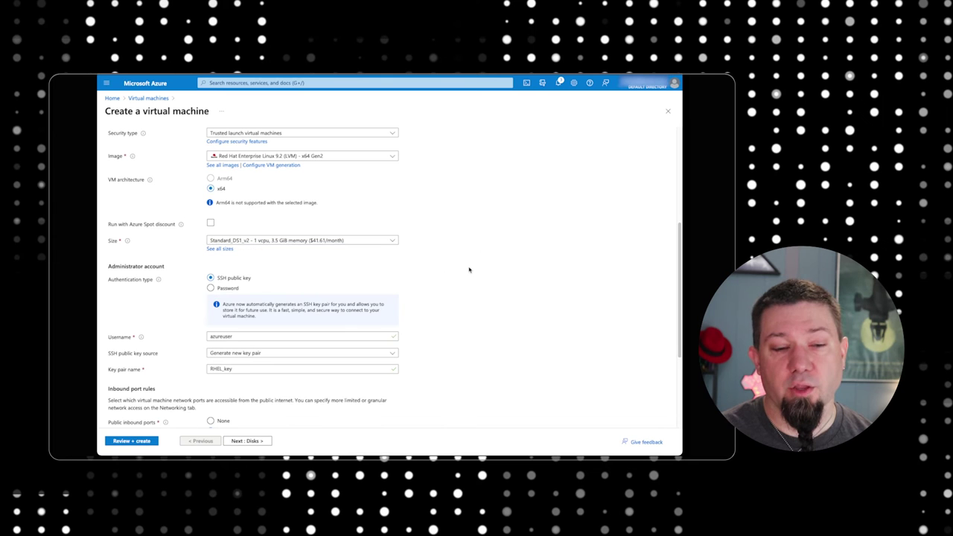
left_click(342, 241)
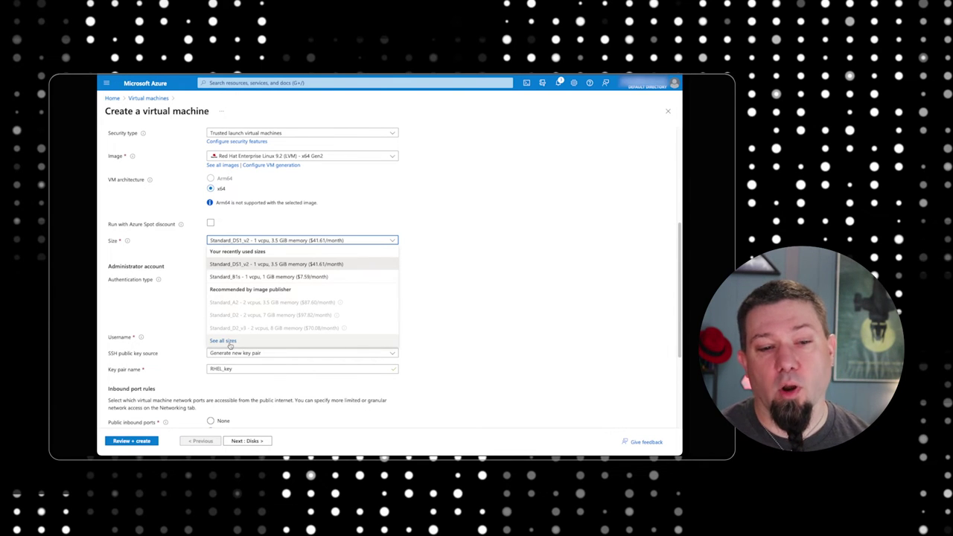
left_click(462, 278)
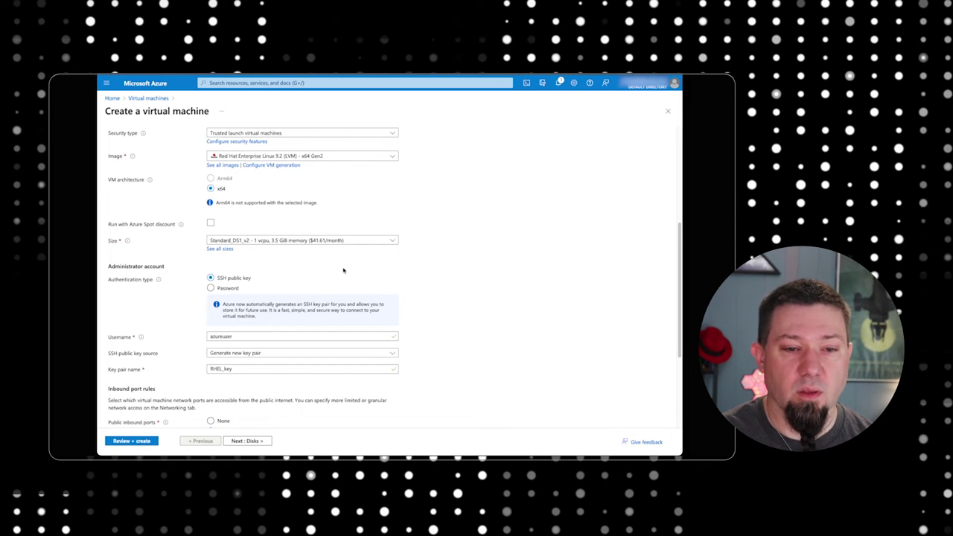
Replace the administrator account's default username with the administrator's own first name.
scroll(301, 277, "down", 1)
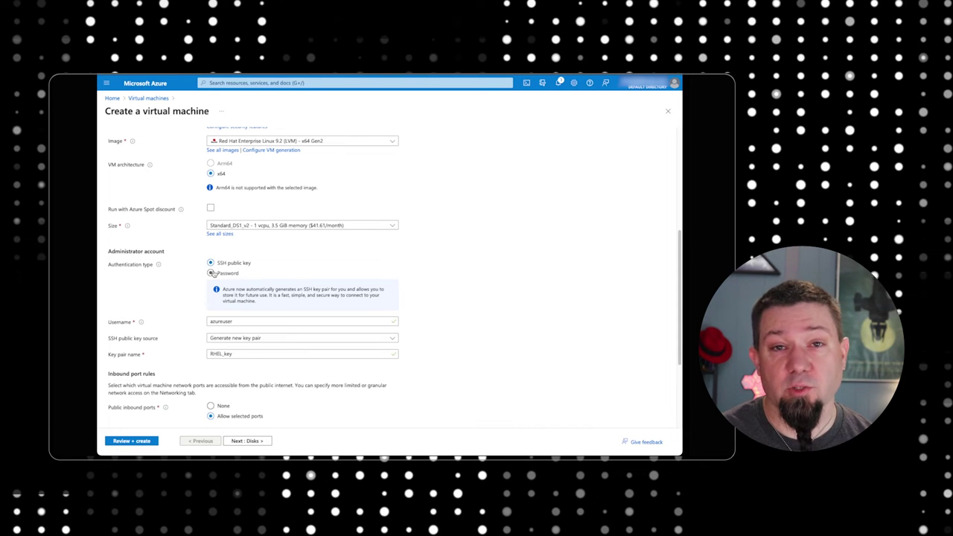
scroll(212, 273, "down", 1)
left_click(221, 306)
double_click(262, 306)
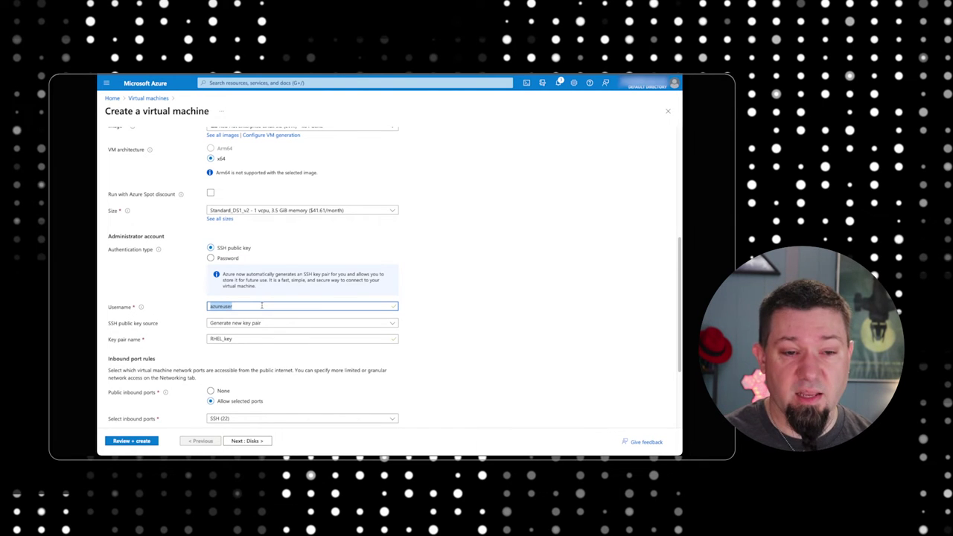
type("nate")
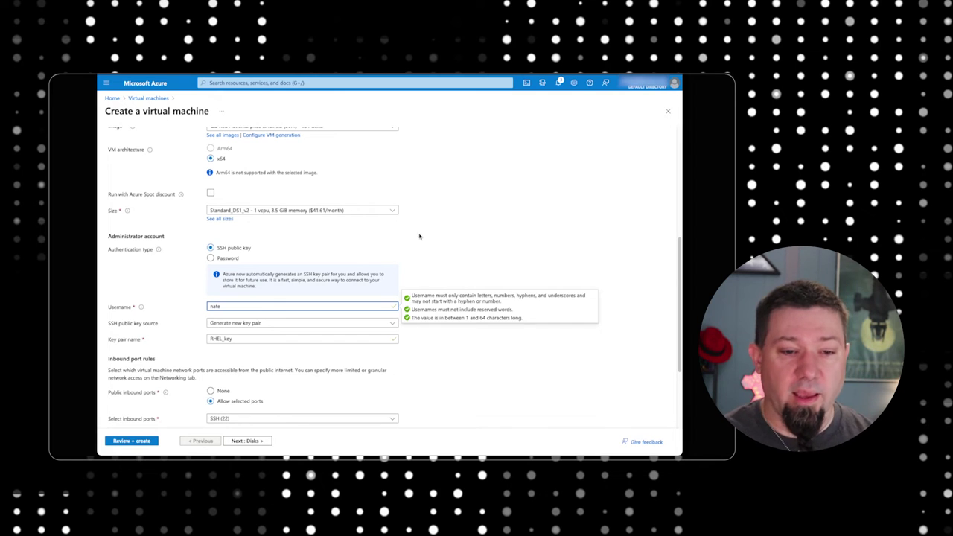
left_click(446, 234)
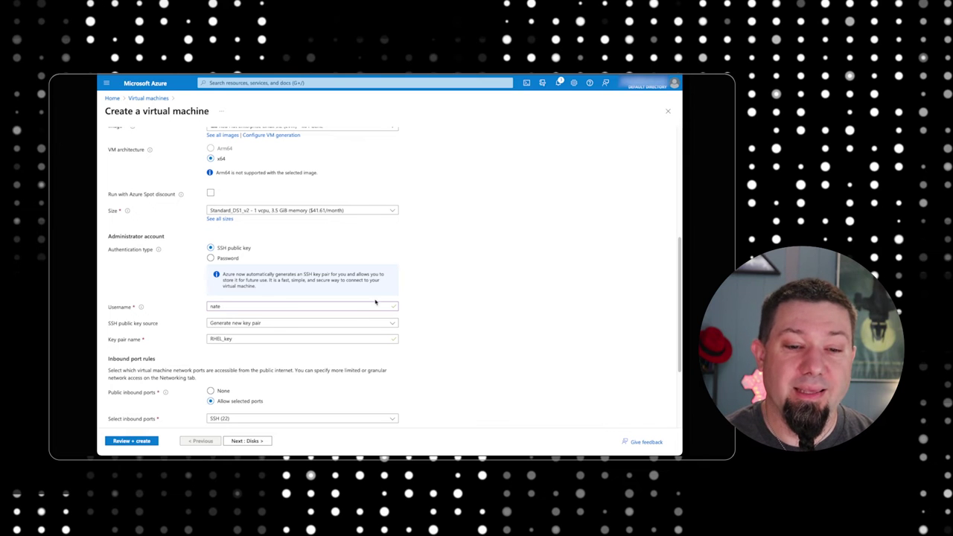
Try Use existing public key as the SSH public key source.
scroll(450, 328, "down", 1)
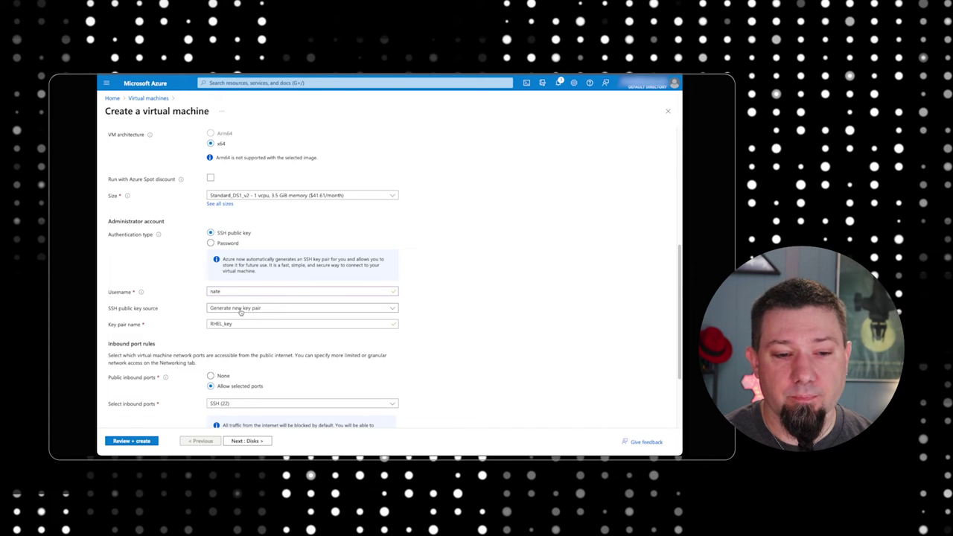
left_click(241, 311)
left_click(239, 312)
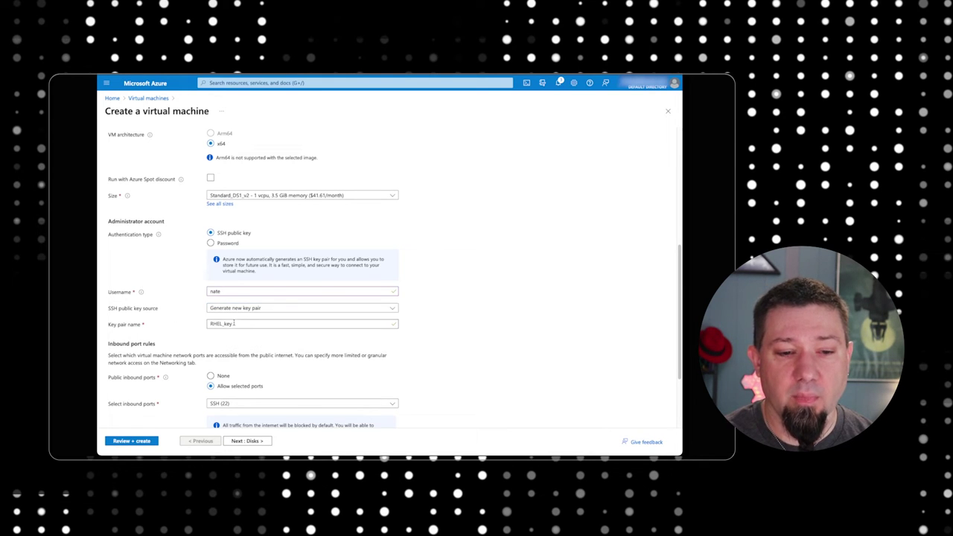
left_click(236, 310)
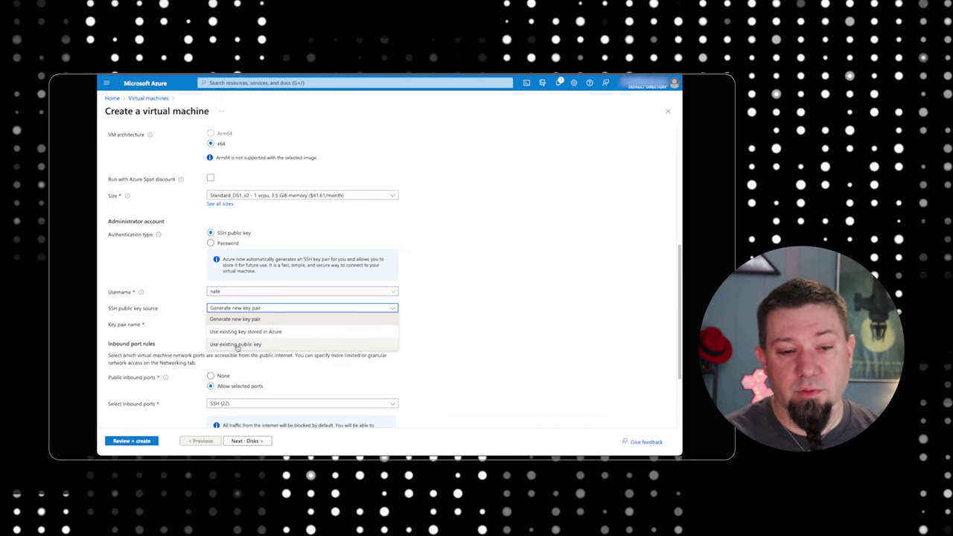
left_click(239, 345)
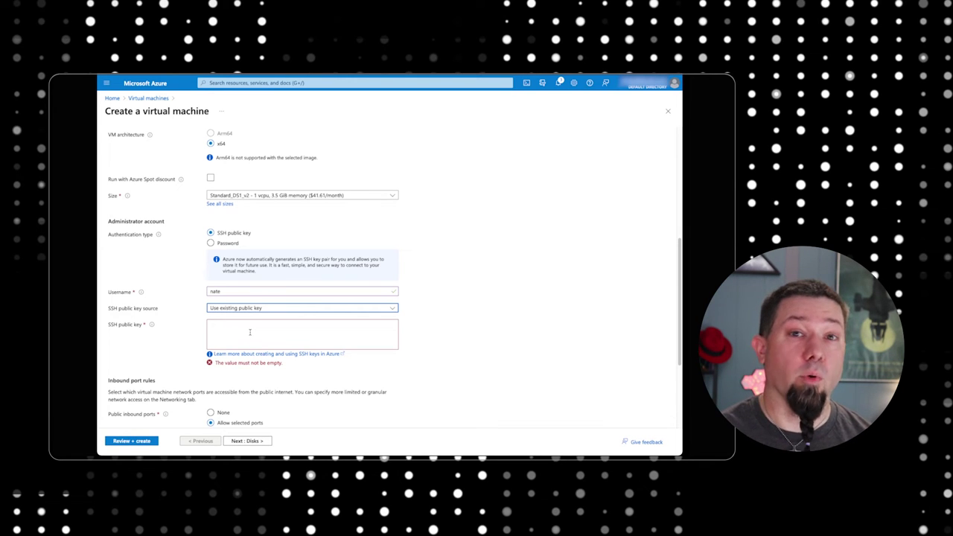
Set the SSH public key source to Use existing key stored in Azure and choose the stored key named after the administrator.
left_click(250, 309)
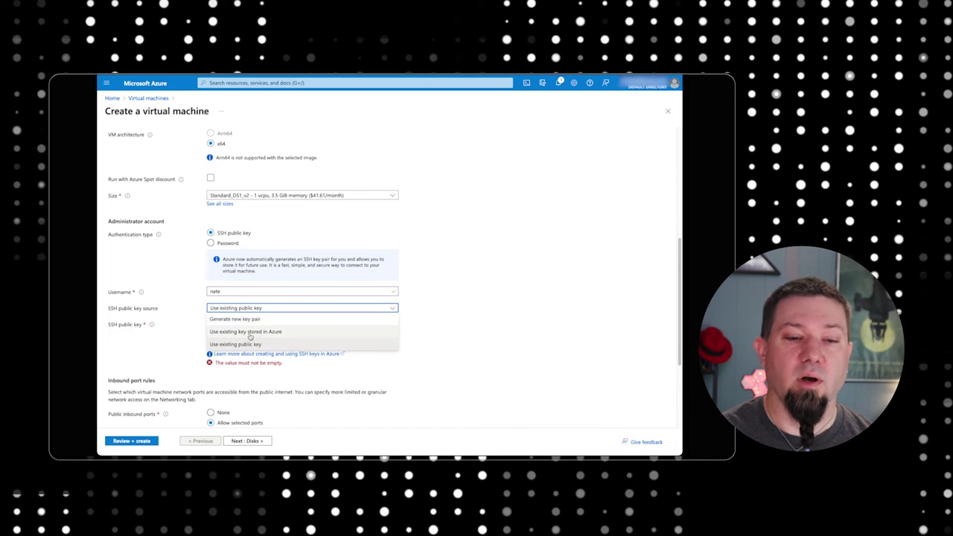
left_click(250, 332)
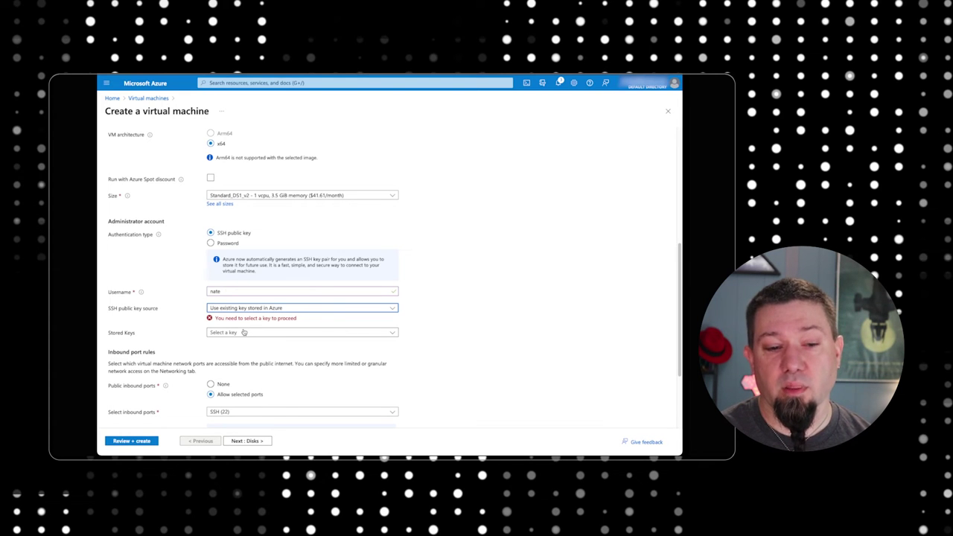
left_click(244, 332)
left_click(232, 374)
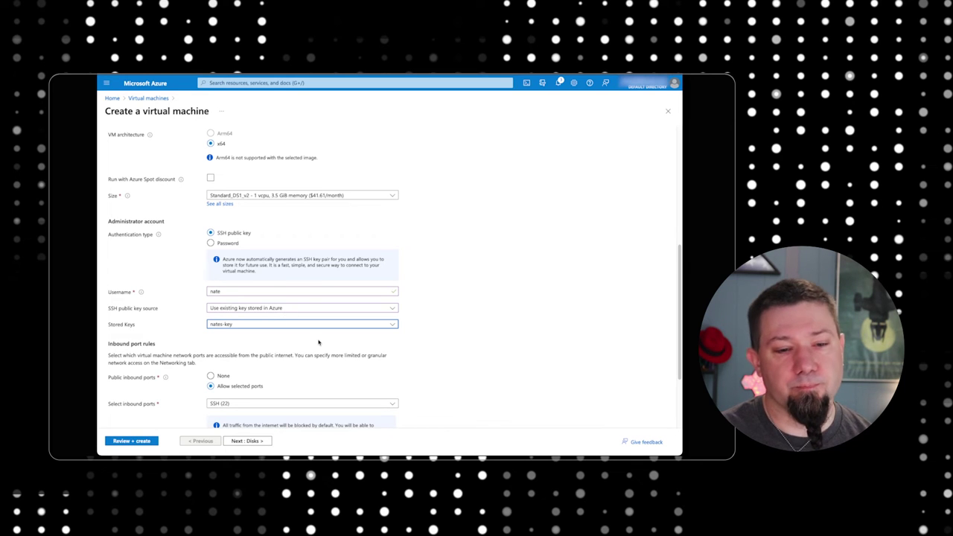
Review the inbound port options and look over the remaining configuration of the virtual machine.
scroll(294, 349, "down", 1)
scroll(285, 332, "down", 2)
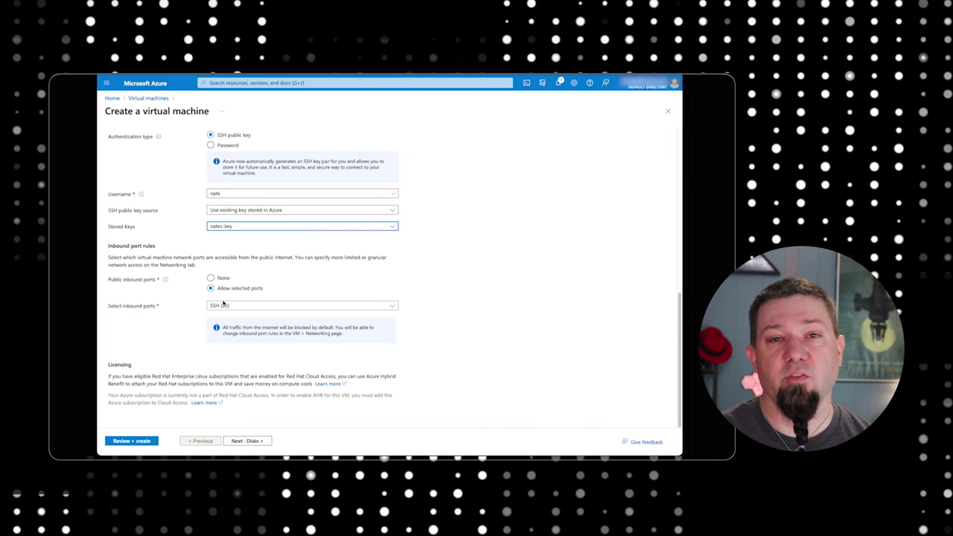
left_click(228, 306)
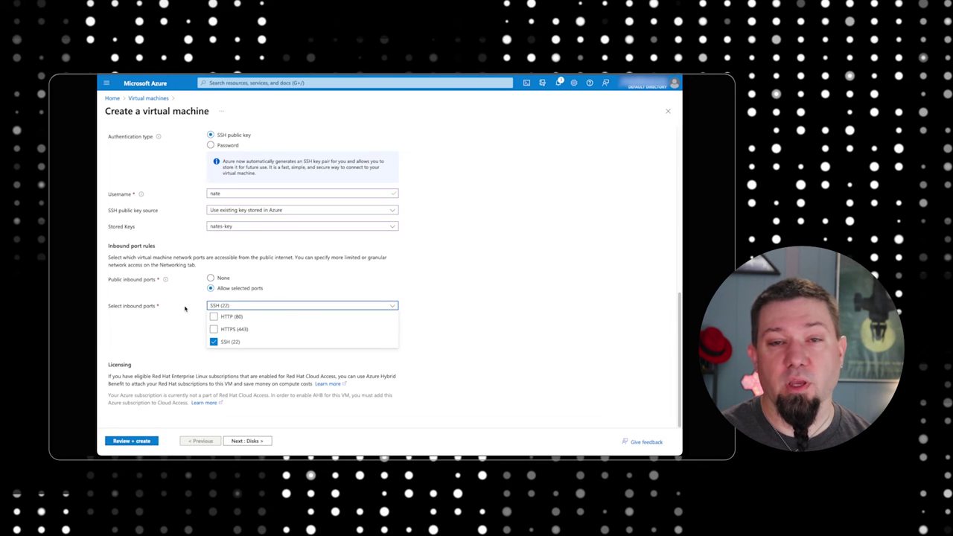
left_click(194, 308)
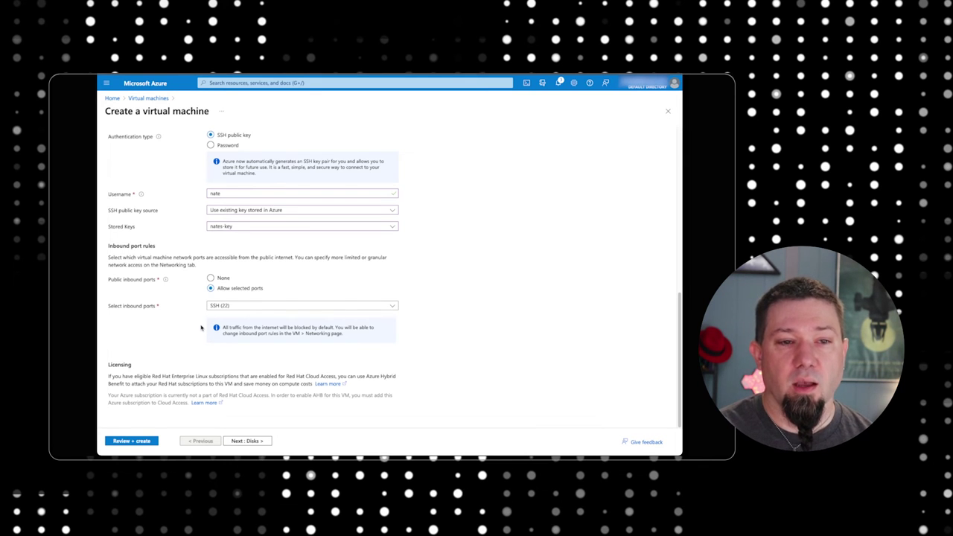
scroll(201, 328, "up", 15)
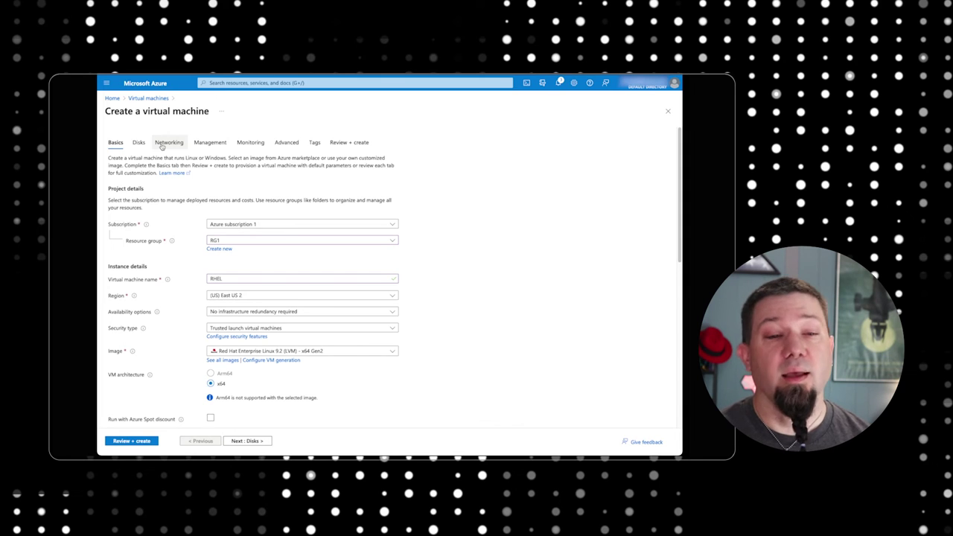
scroll(173, 157, "down", 3)
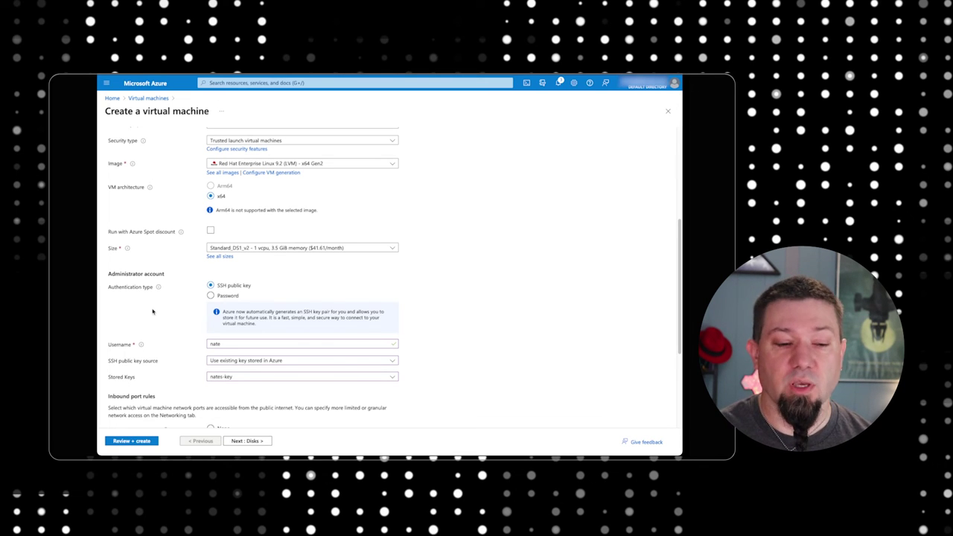
Validate the virtual machine's configuration and check its summary of price, basics, disks, networking, management, monitoring and advanced settings.
left_click(132, 440)
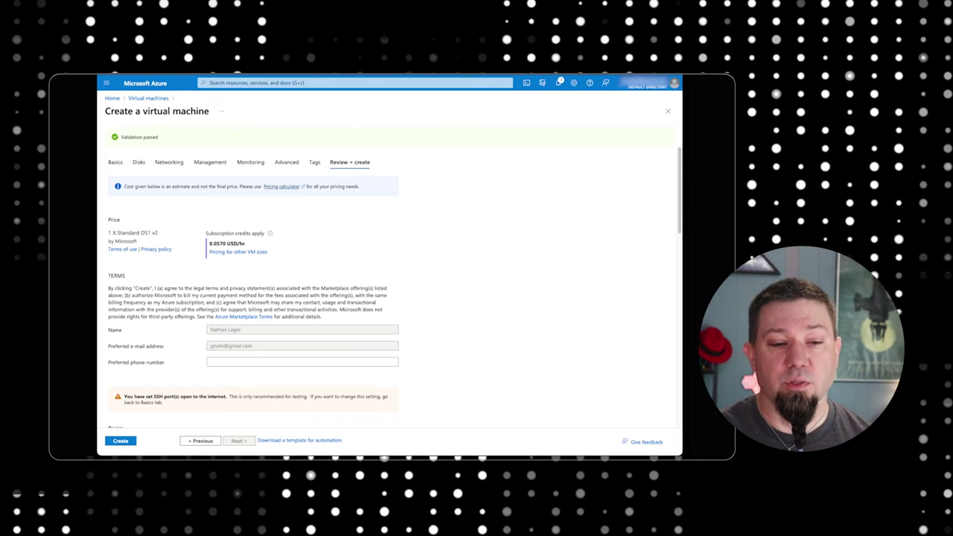
scroll(271, 366, "down", 2)
scroll(270, 366, "down", 5)
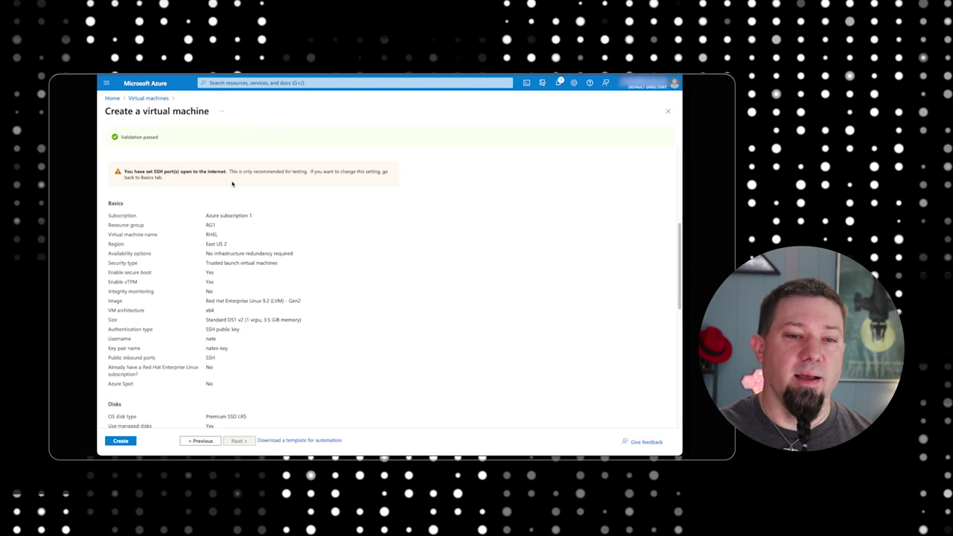
scroll(232, 184, "down", 2)
scroll(206, 170, "down", 2)
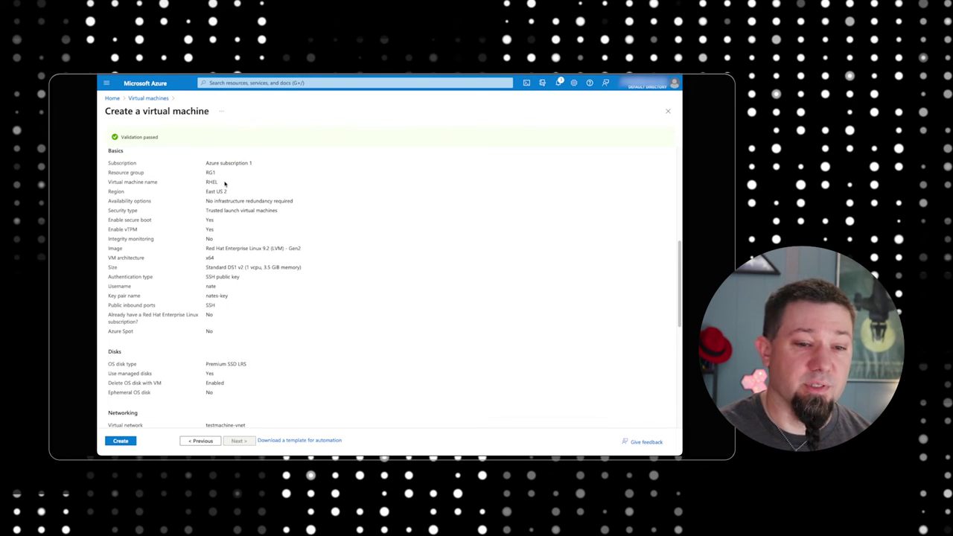
scroll(297, 261, "down", 5)
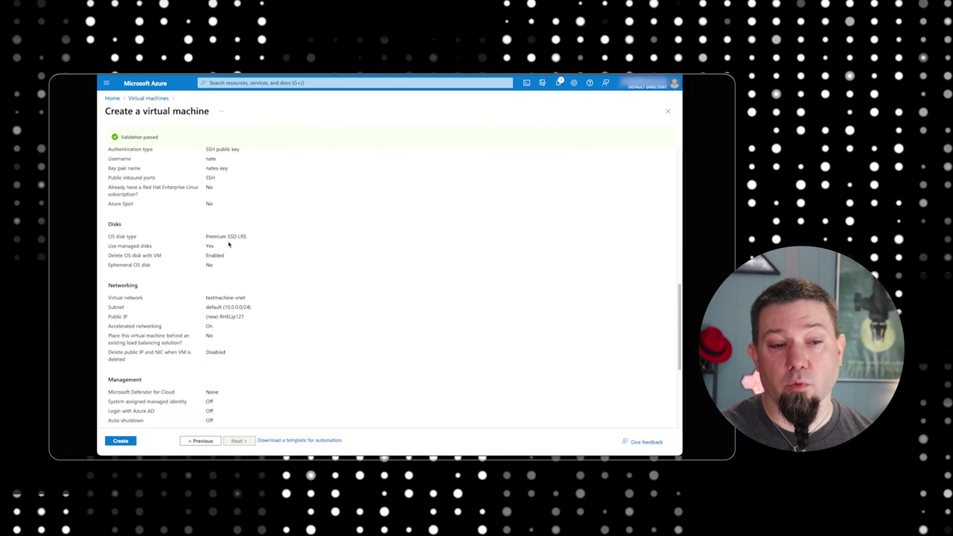
scroll(229, 243, "down", 6)
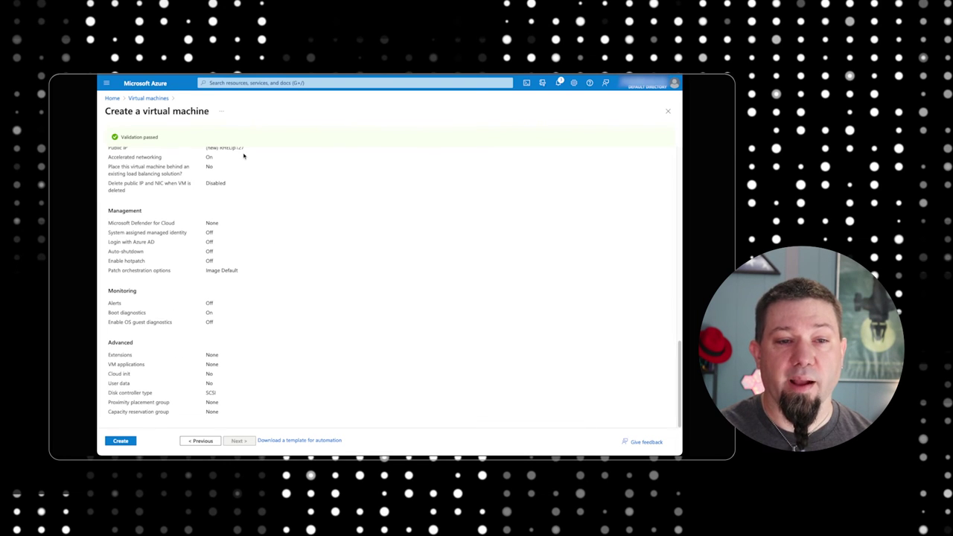
scroll(245, 157, "up", 20)
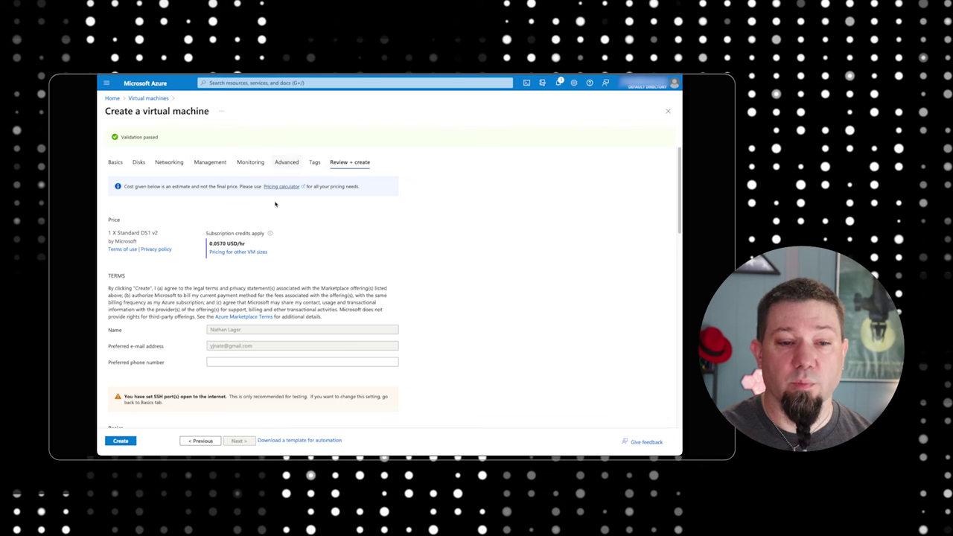
scroll(276, 194, "down", 20)
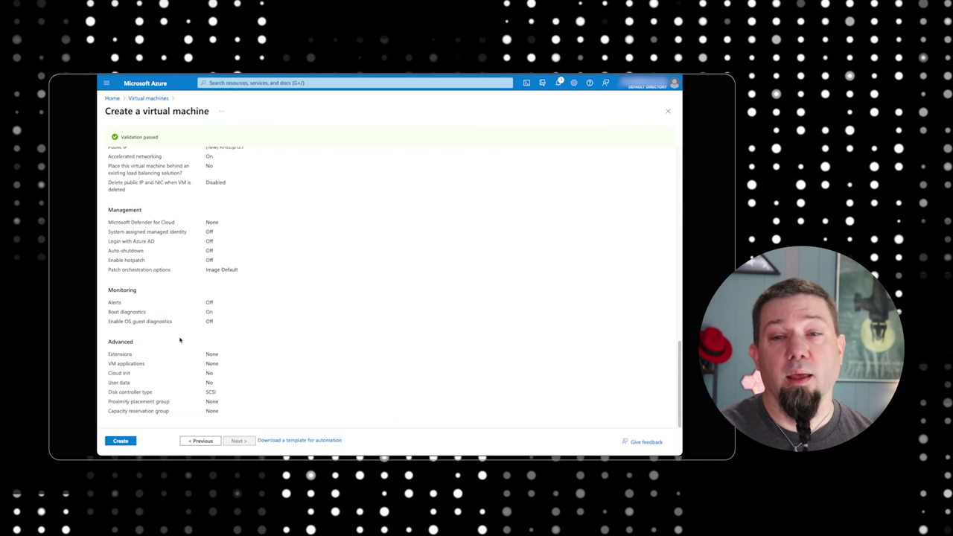
Create the RHEL virtual machine and open its resource overview once the deployment completes.
left_click(121, 442)
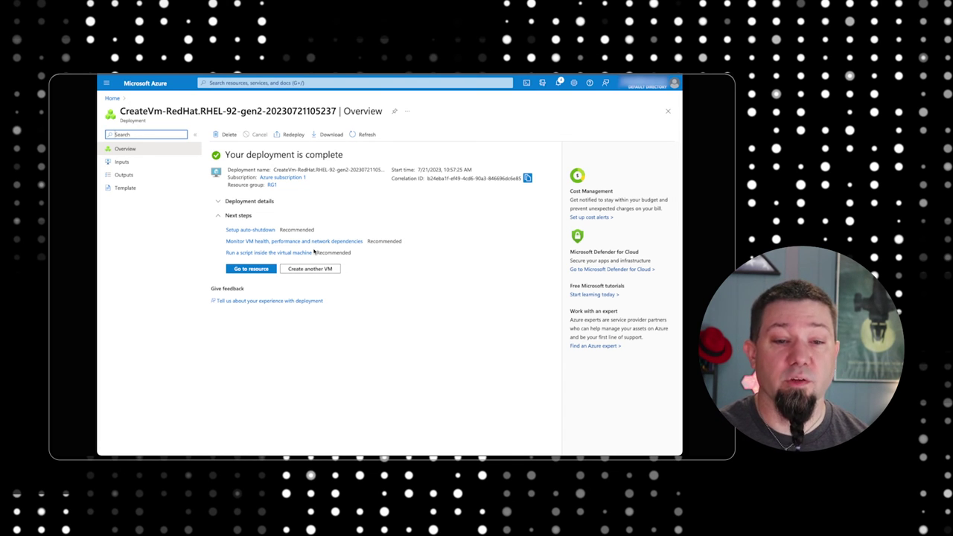
left_click(253, 269)
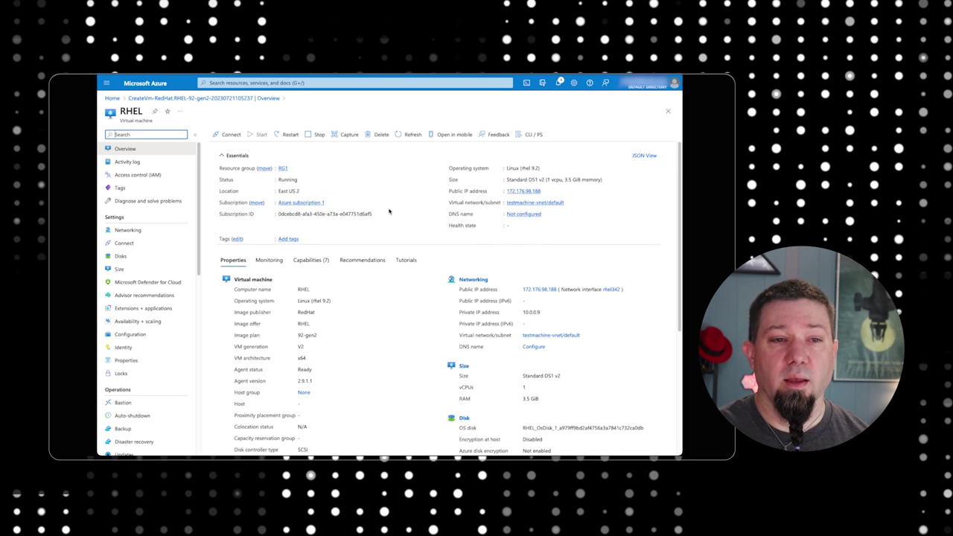
Go to the list of all virtual machines from the portal home page and open the RHEL virtual machine.
left_click(112, 98)
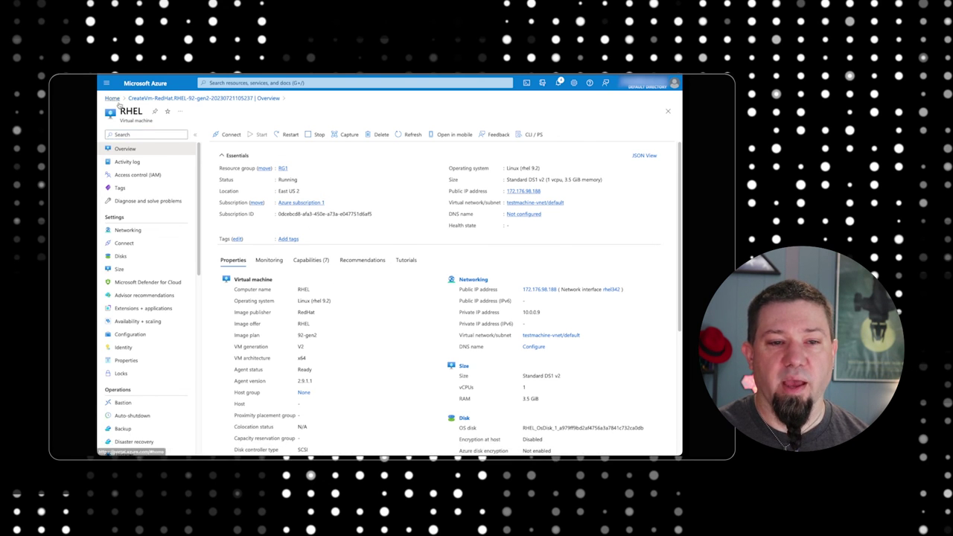
left_click(239, 128)
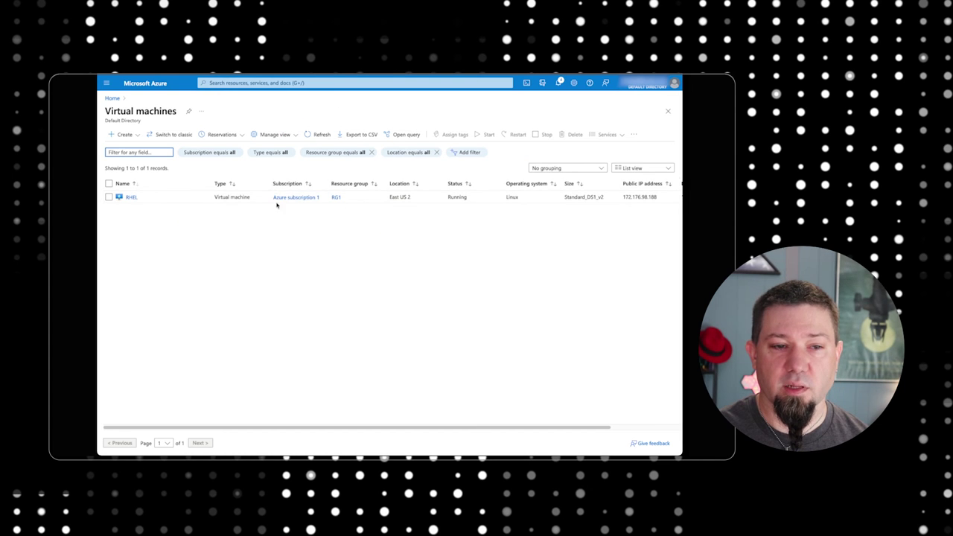
left_click(134, 198)
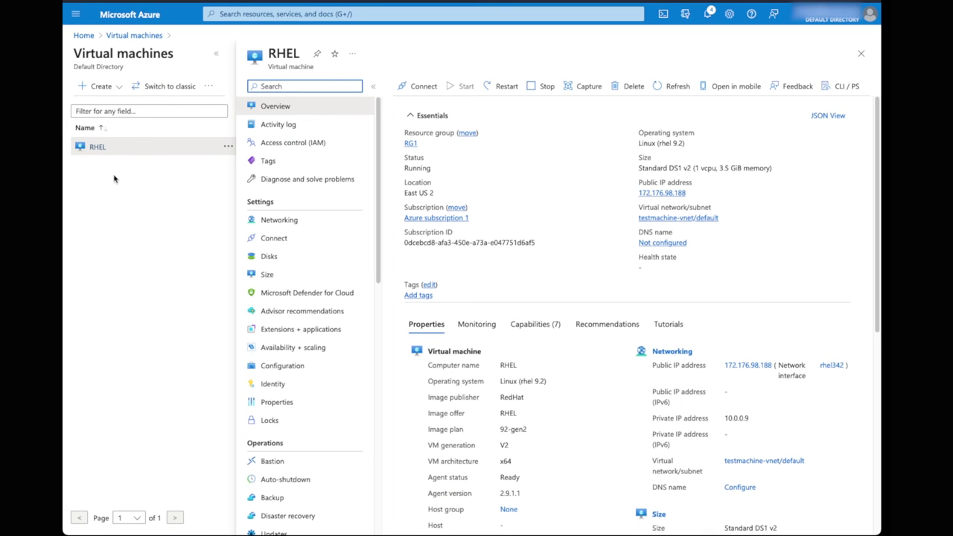
Open the RHEL machine's SSH connection instructions and examine the username and public IP address in the example command.
left_click(422, 87)
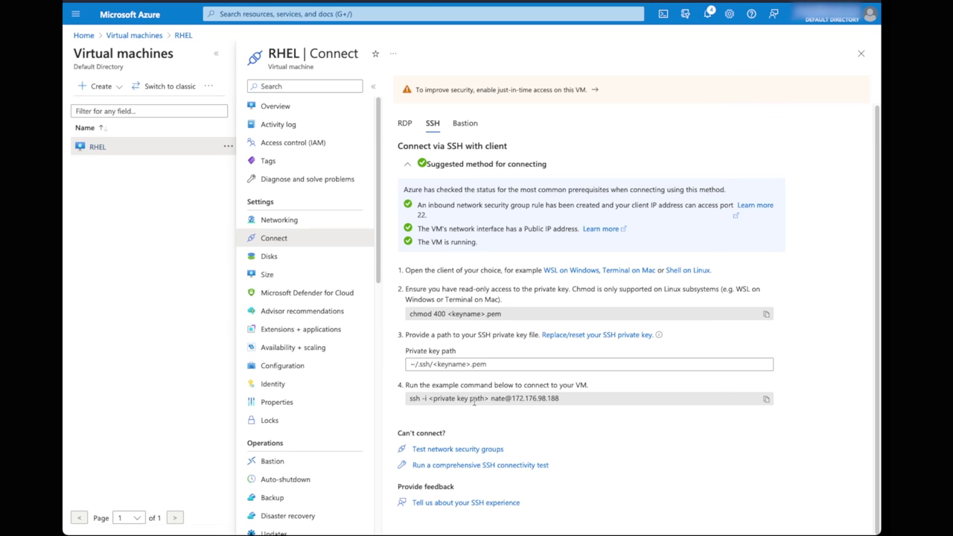
left_click_drag(491, 399, 563, 400)
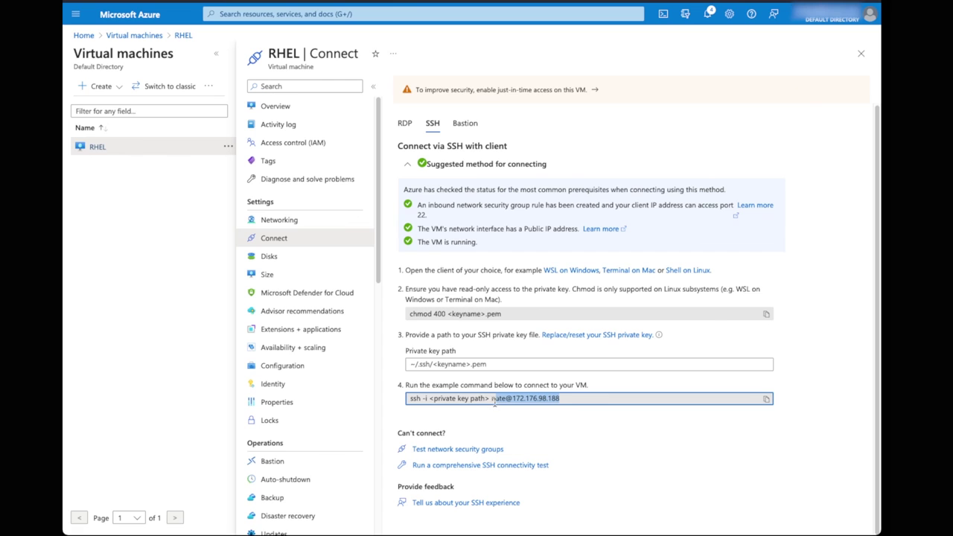
double_click(496, 399)
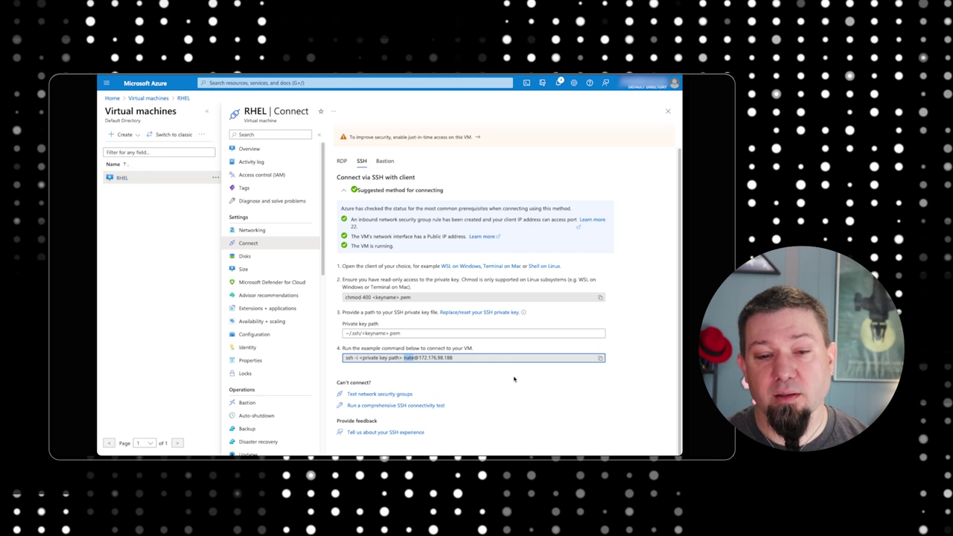
left_click(438, 373)
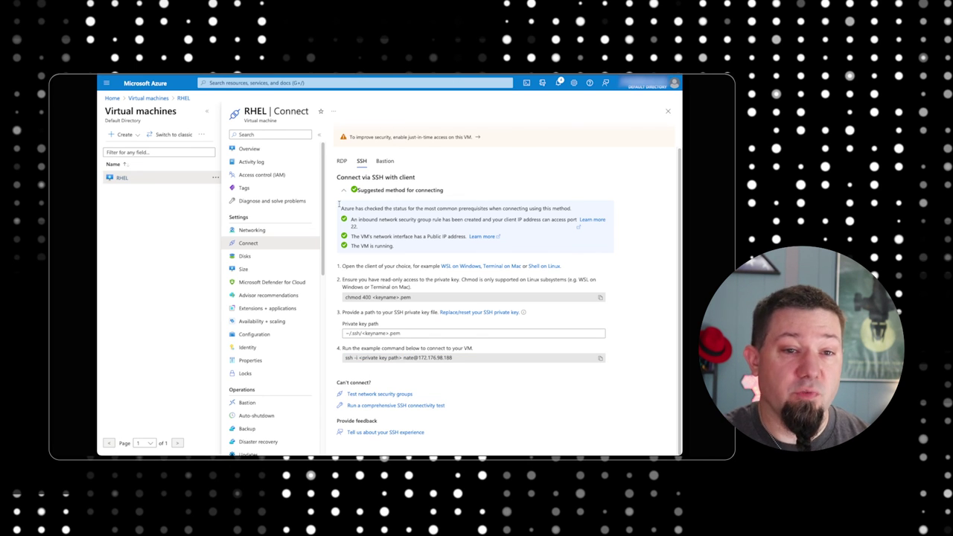
Check the options for creating another virtual machine and return to the full virtual machines list.
left_click(117, 137)
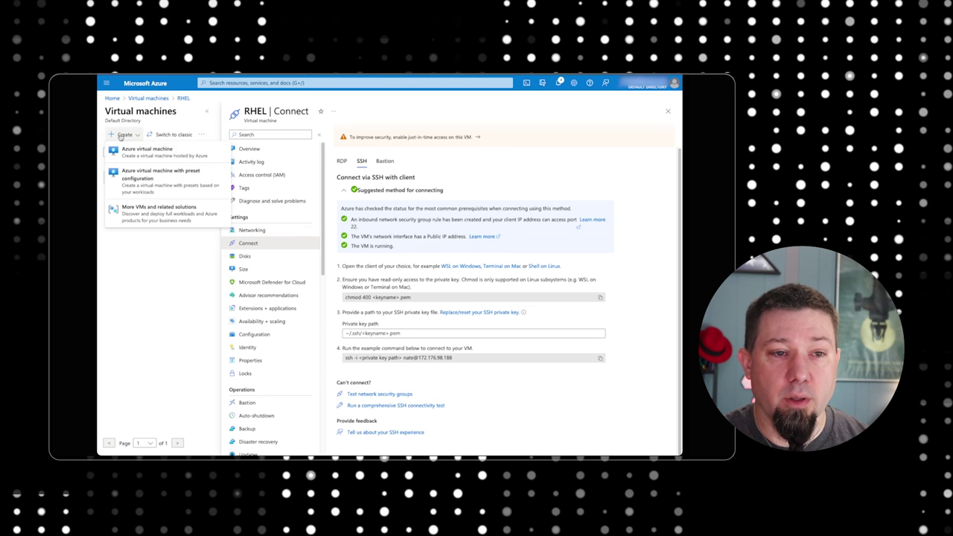
left_click(153, 100)
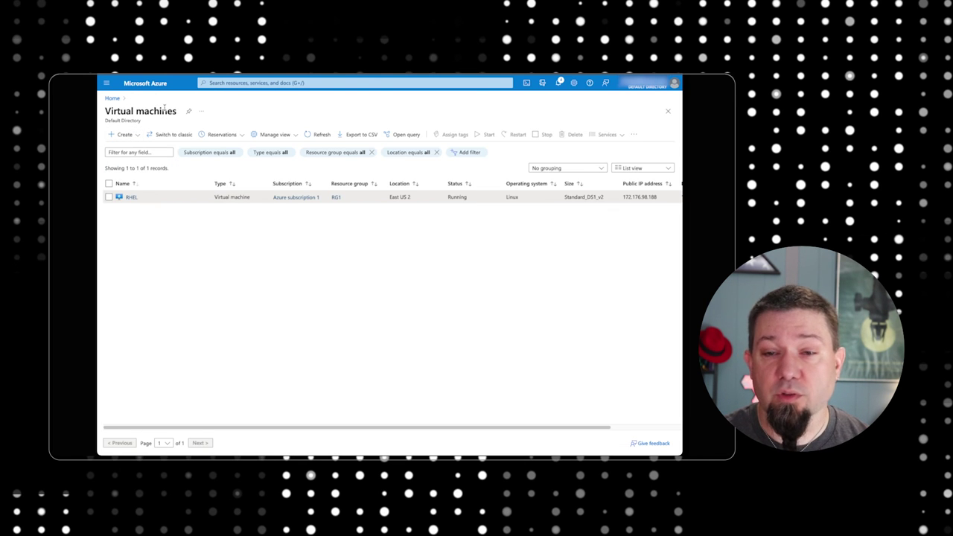